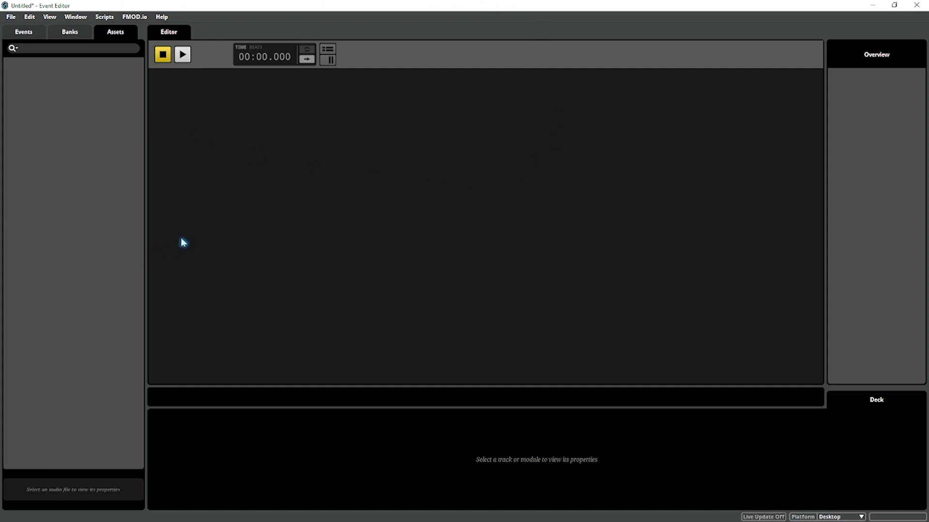
click(62, 34)
mouse_move(39, 86)
mouse_down()
mouse_move(42, 44)
mouse_move(46, 79)
mouse_up()
key(Delete)
click(42, 34)
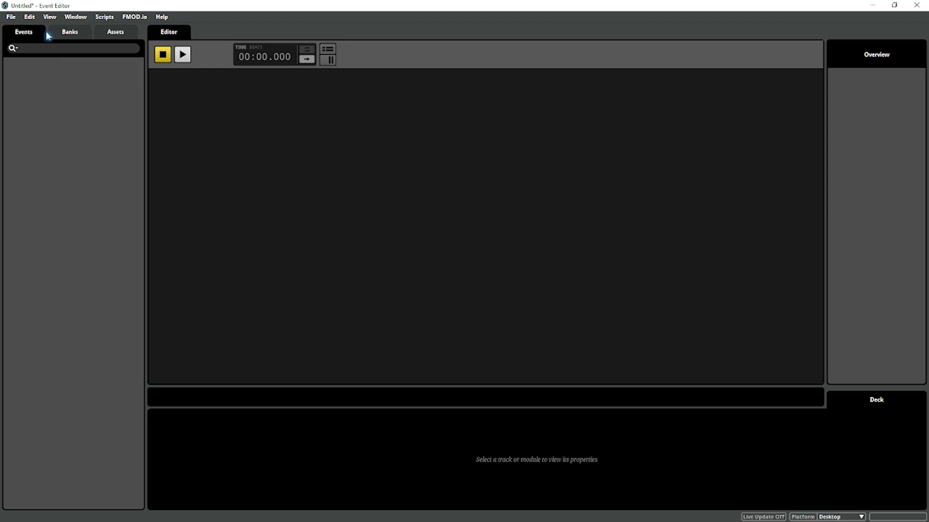
Step: Create a new bank named halifax_gp alongside the Master Bank
click(61, 34)
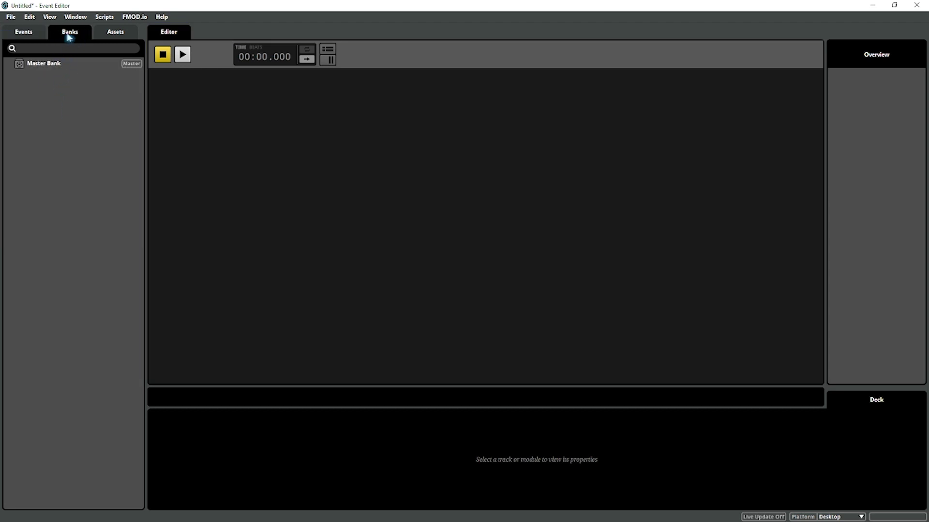
right_click(47, 95)
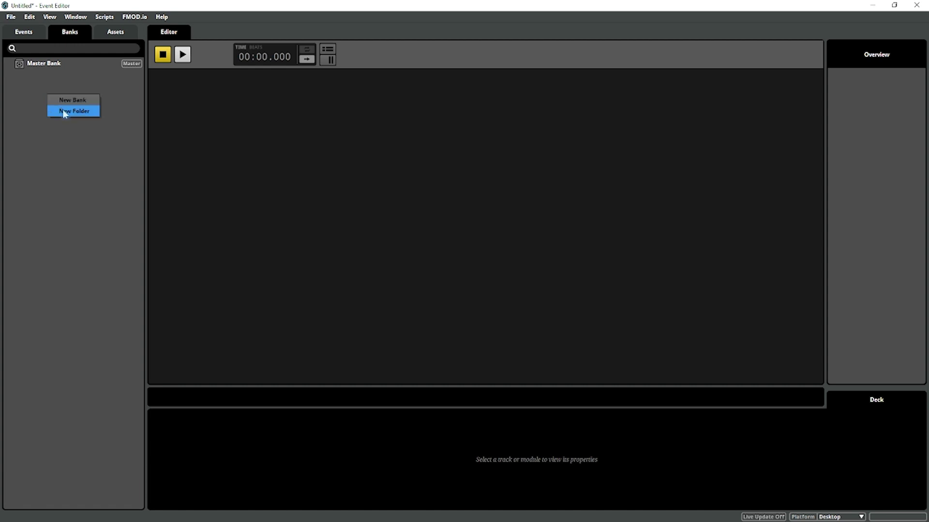
click(73, 98)
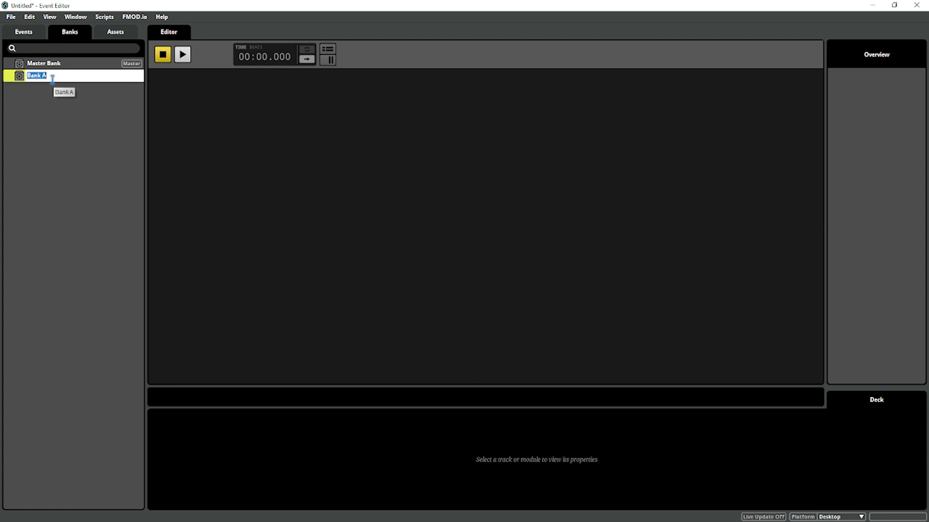
text(halifax_gp)
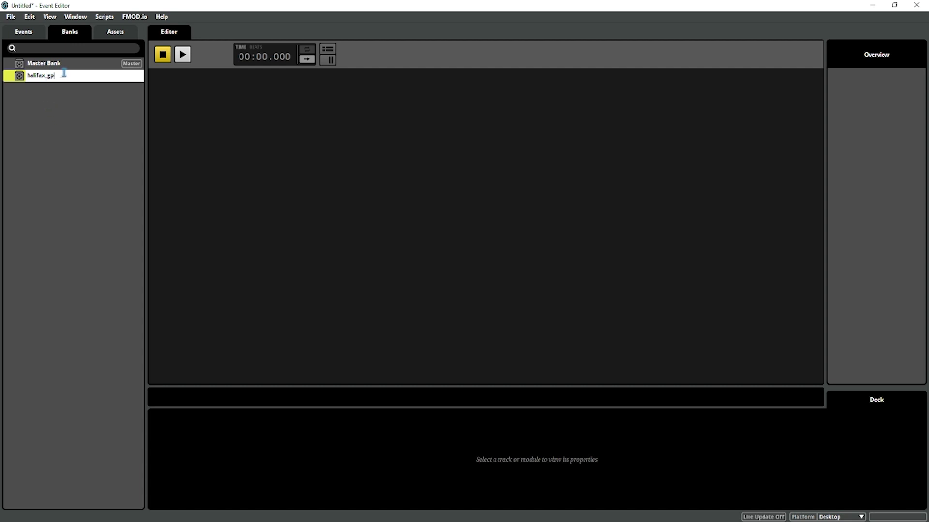
drag(64, 74, 16, 74)
click(71, 111)
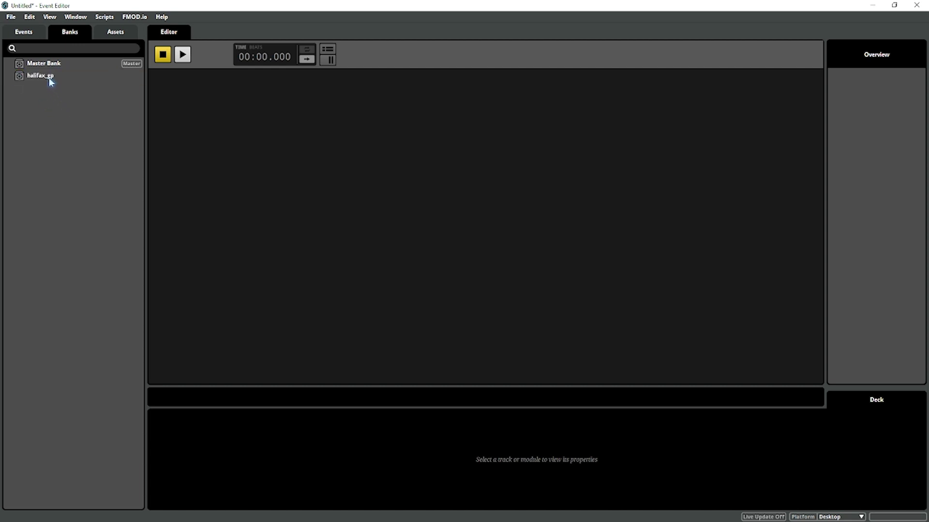
click(50, 80)
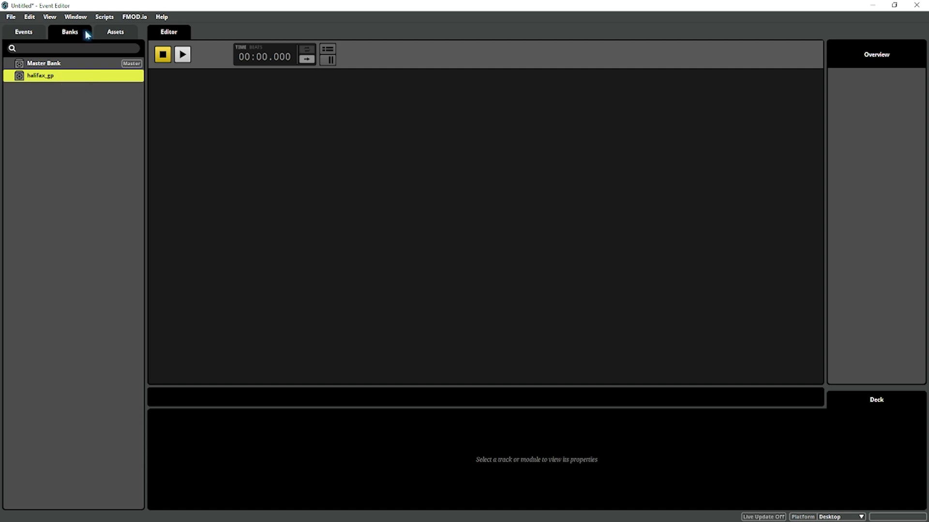
Step: Import birds.wav from the halifax_gp Assets folder into the project and select it in the asset list
click(112, 35)
click(85, 36)
click(11, 17)
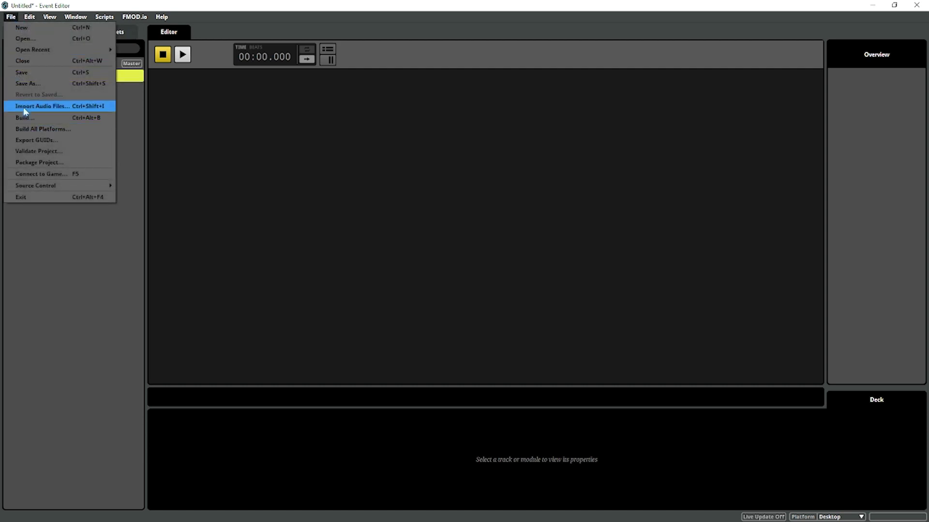
click(26, 106)
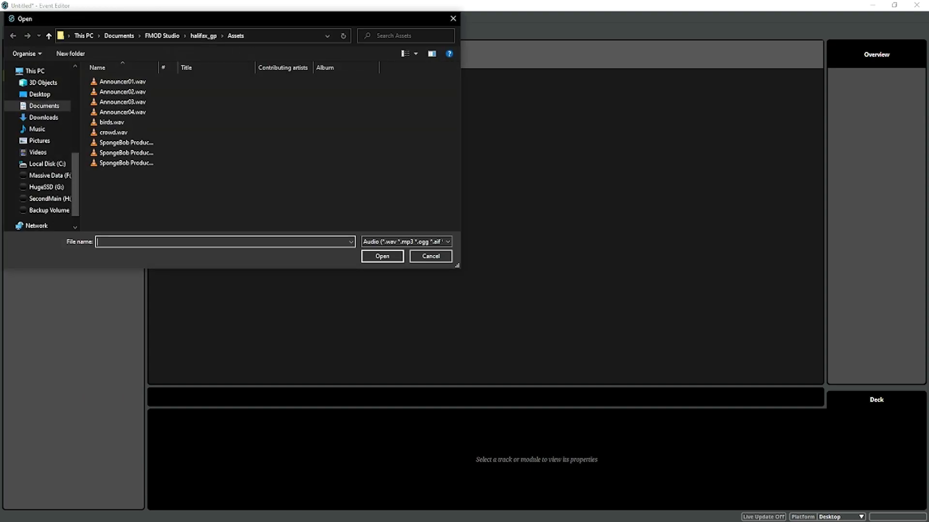
drag(167, 199, 145, 80)
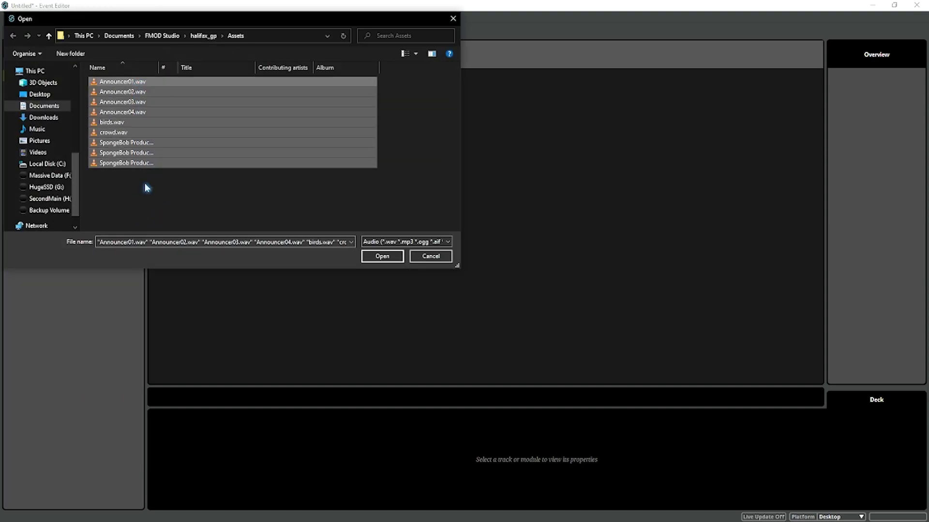
click(133, 123)
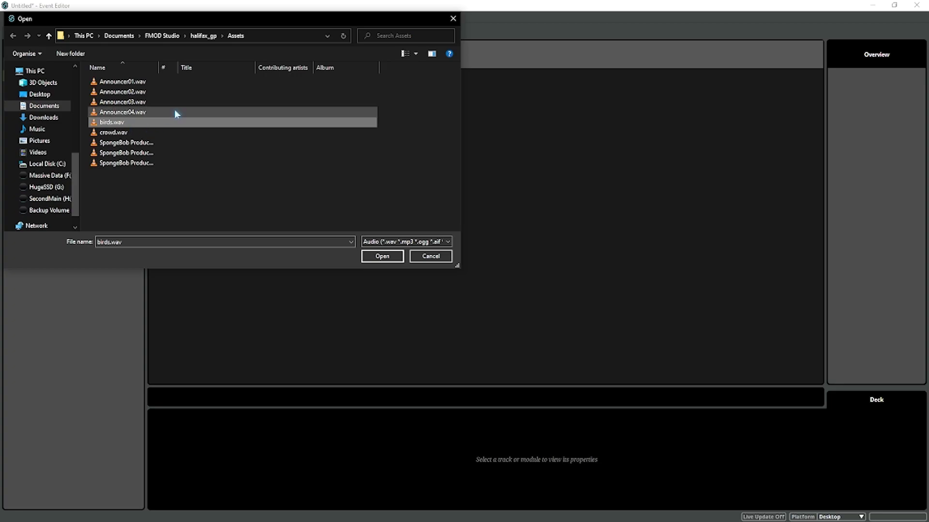
shift+click(152, 135)
click(382, 256)
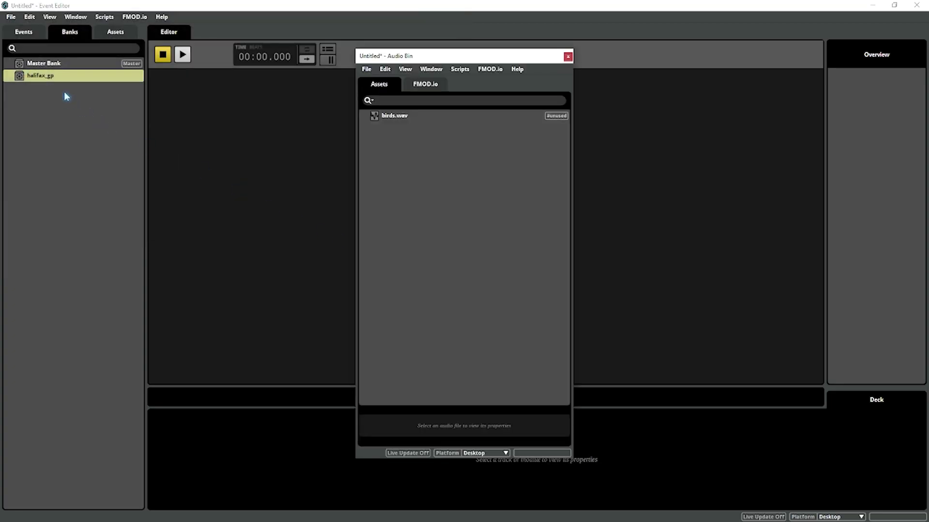
click(384, 115)
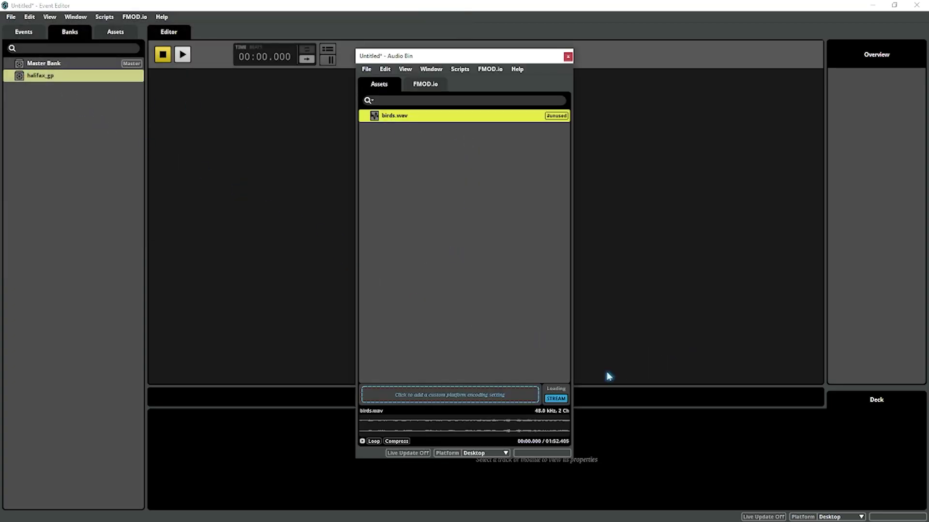
click(115, 31)
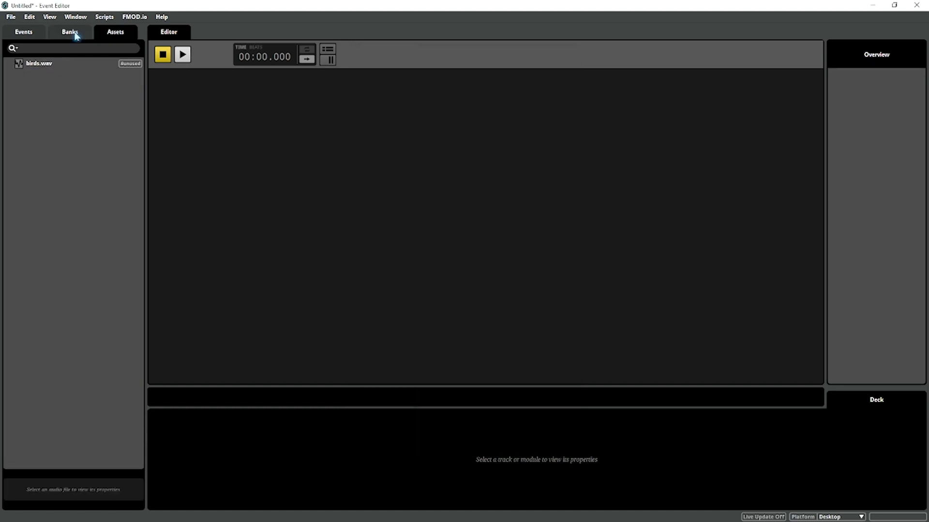
click(49, 63)
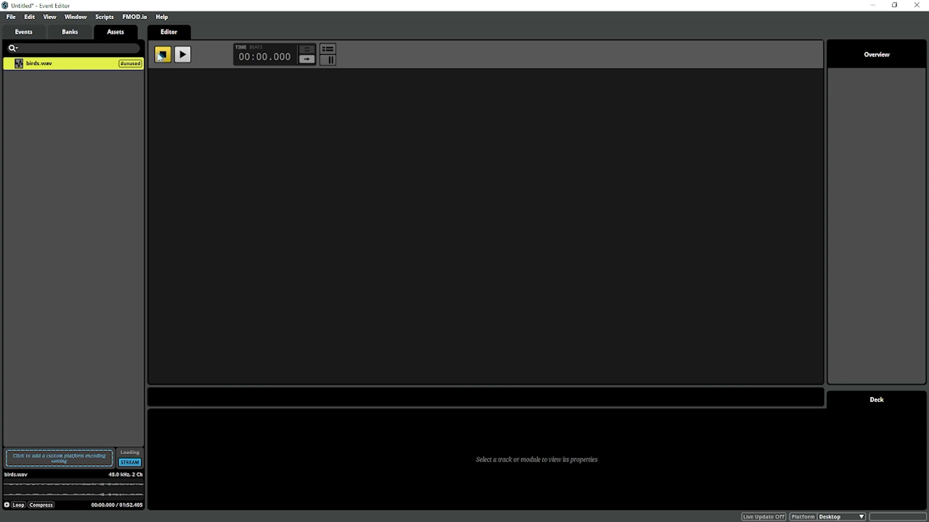
Step: Create a new event named birds1
click(69, 31)
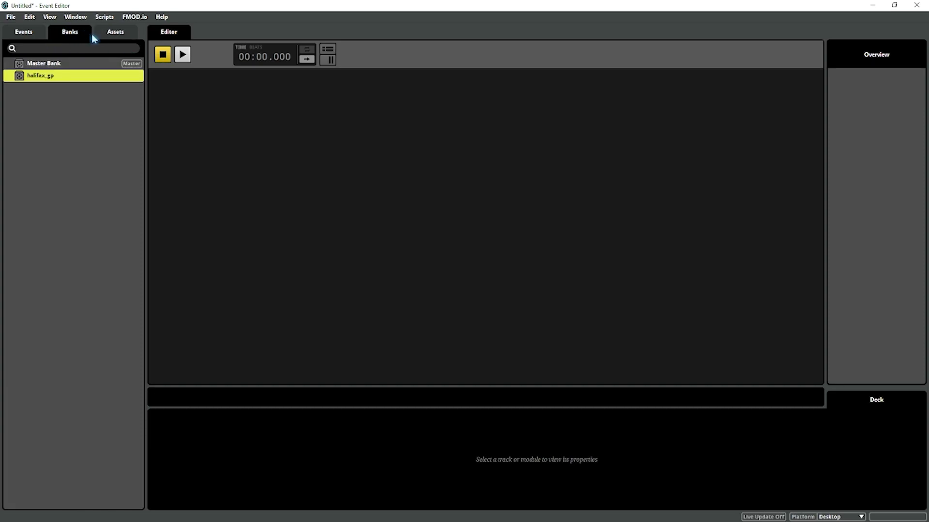
click(30, 33)
right_click(42, 87)
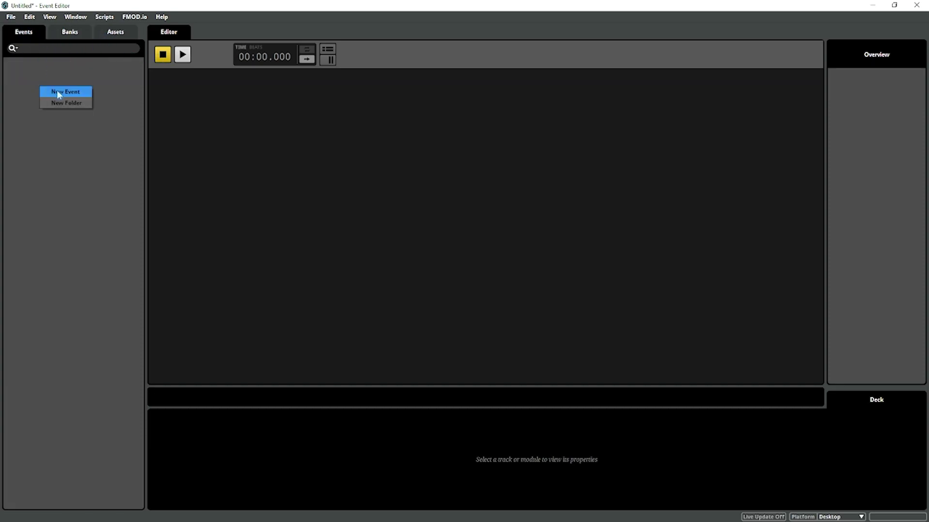
click(57, 90)
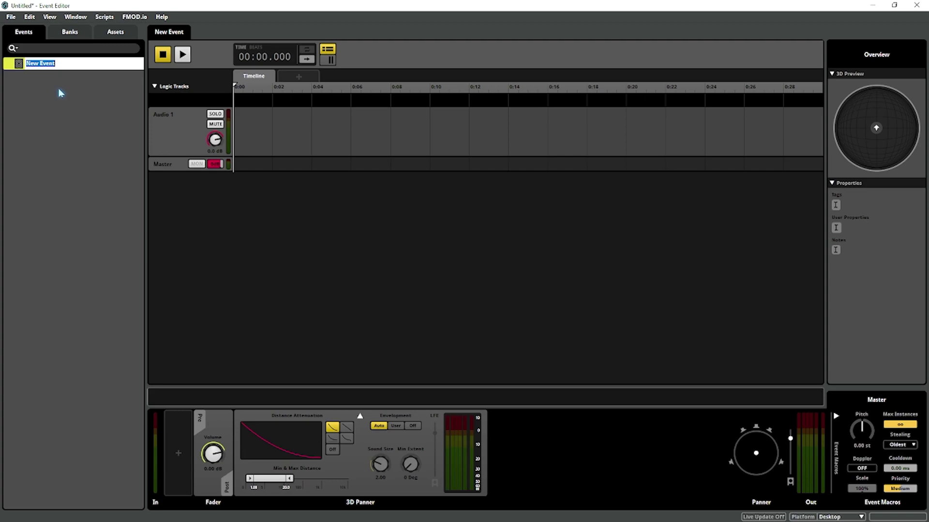
text(birds1)
key(Return)
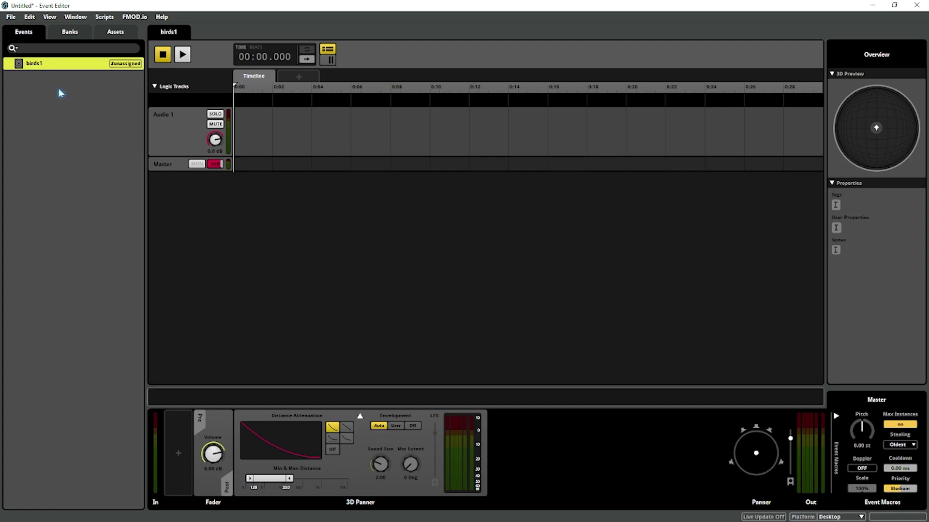
Step: Assign the birds1 event to the halifax_gp bank
right_click(41, 70)
mouse_move(83, 100)
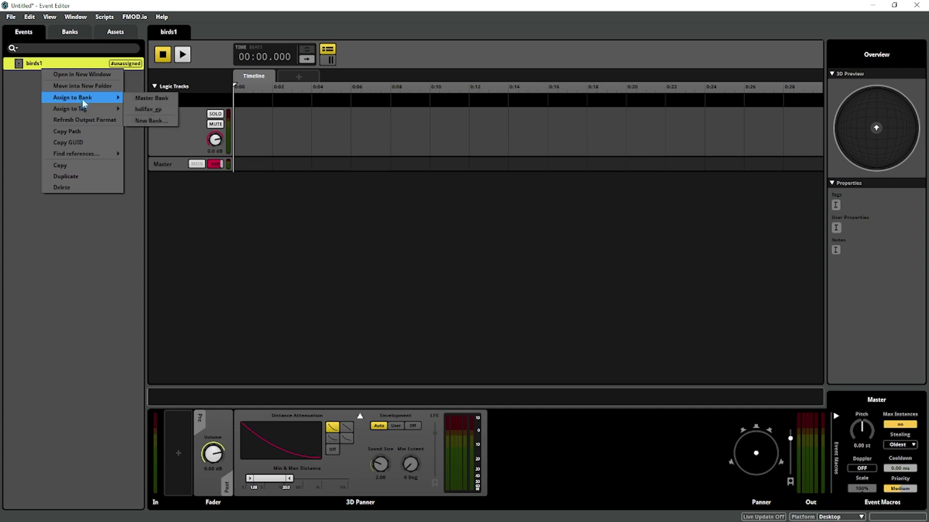
click(148, 109)
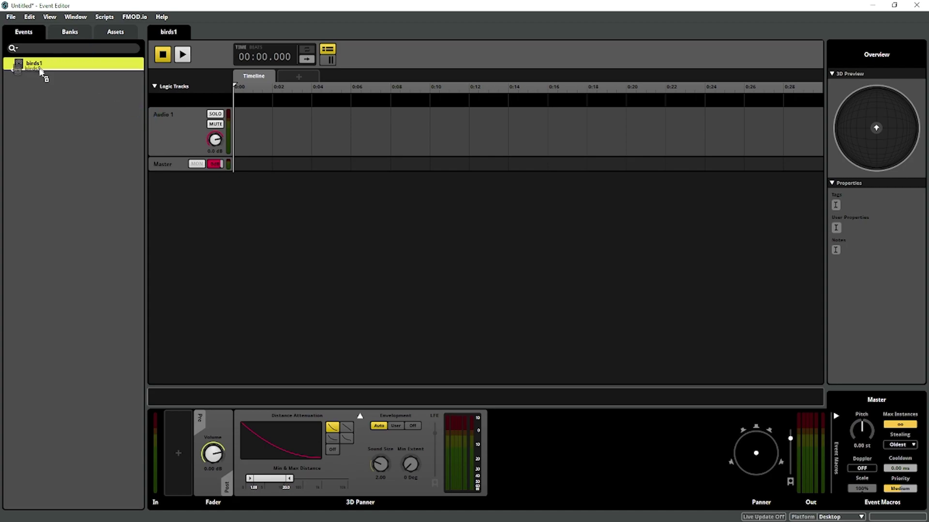
mouse_move(43, 66)
mouse_down()
mouse_move(58, 73)
mouse_move(56, 65)
mouse_up()
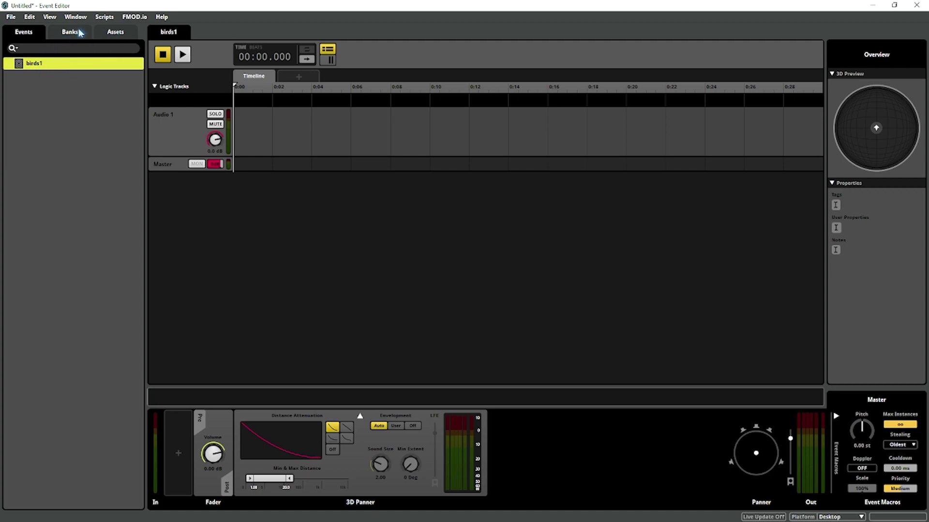
Step: Place birds.wav on the Audio 1 track of the birds1 event, starting at 0:00 on the timeline
click(109, 31)
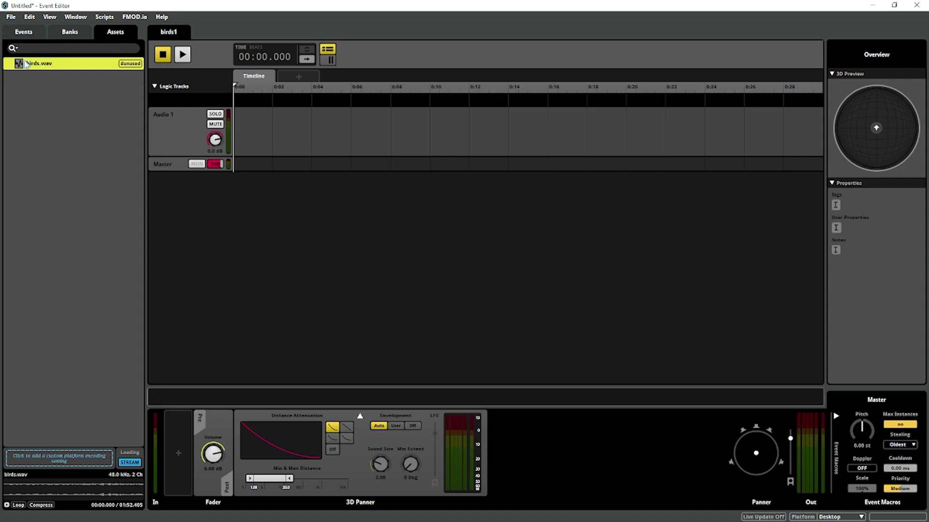
drag(34, 66, 257, 125)
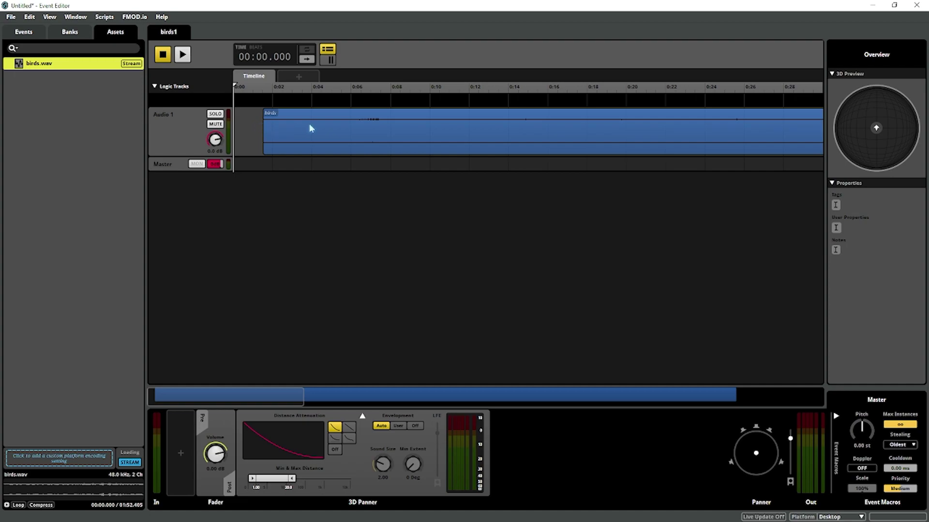
click(255, 124)
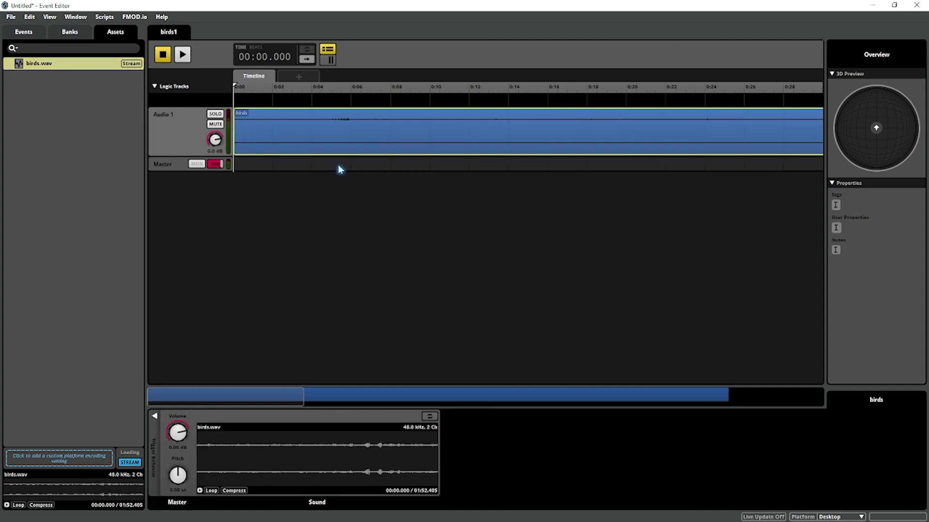
scroll(360, 153, down, 5)
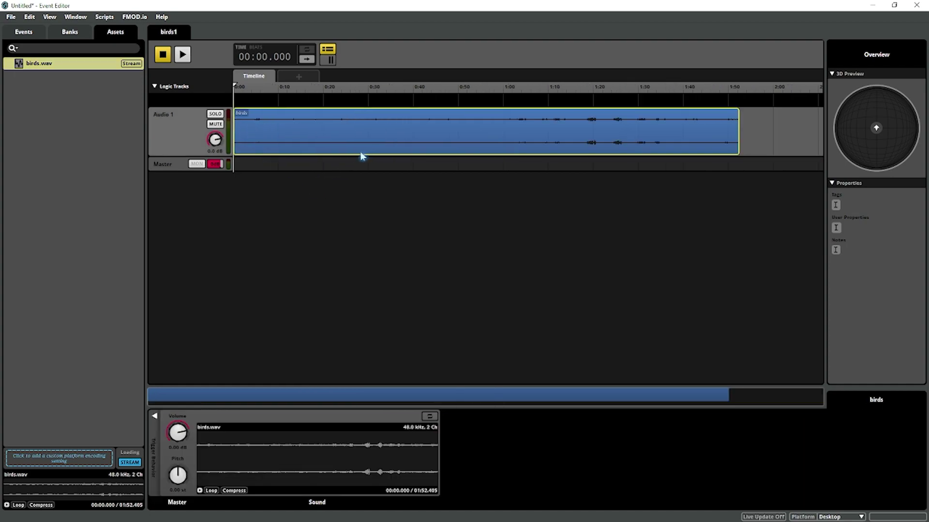
Step: Play the birds1 event for a few seconds to hear the birds audio, and stop playback
click(28, 35)
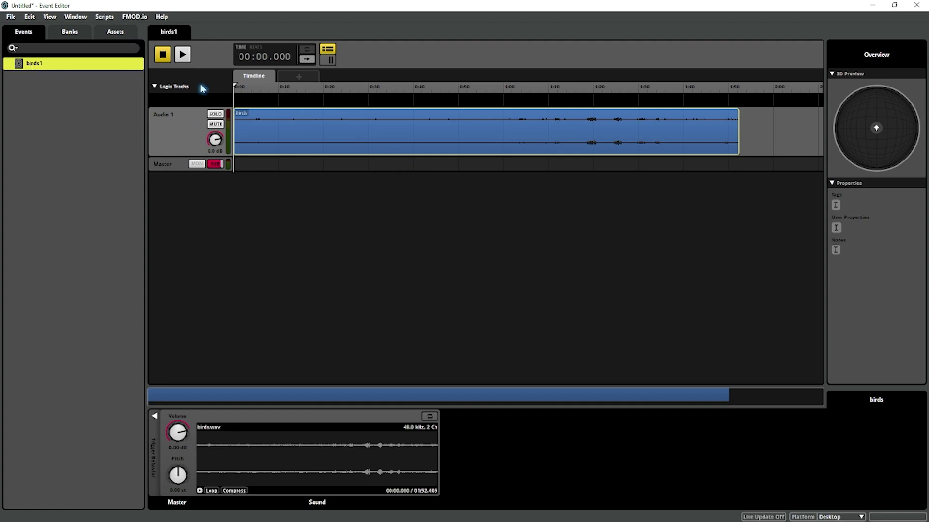
click(182, 54)
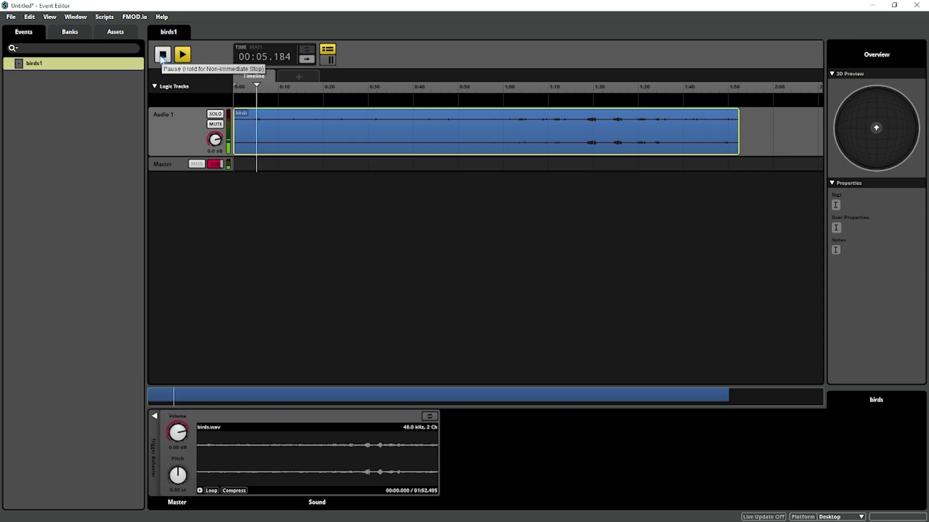
click(162, 56)
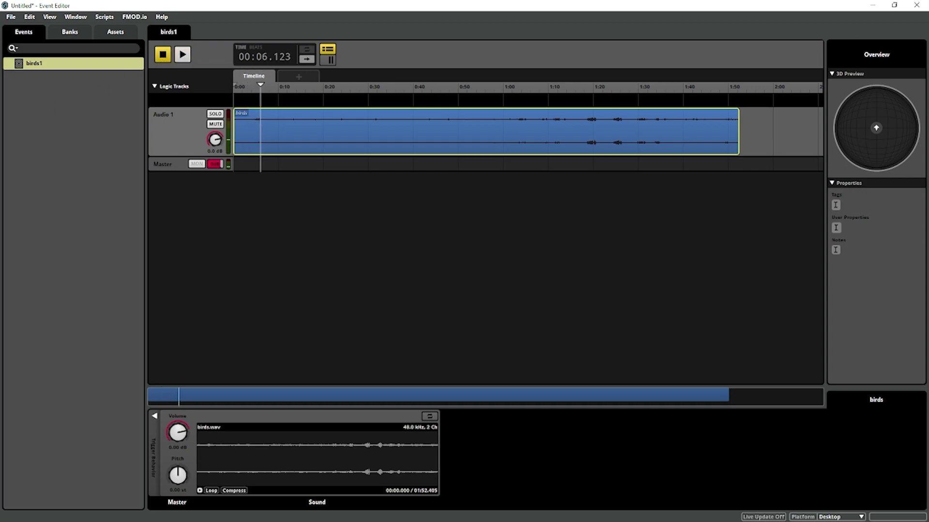
Step: Import all the audio files from the halifax_gp Assets folder, close the Audio Bin and show the project's assets
click(69, 31)
click(5, 18)
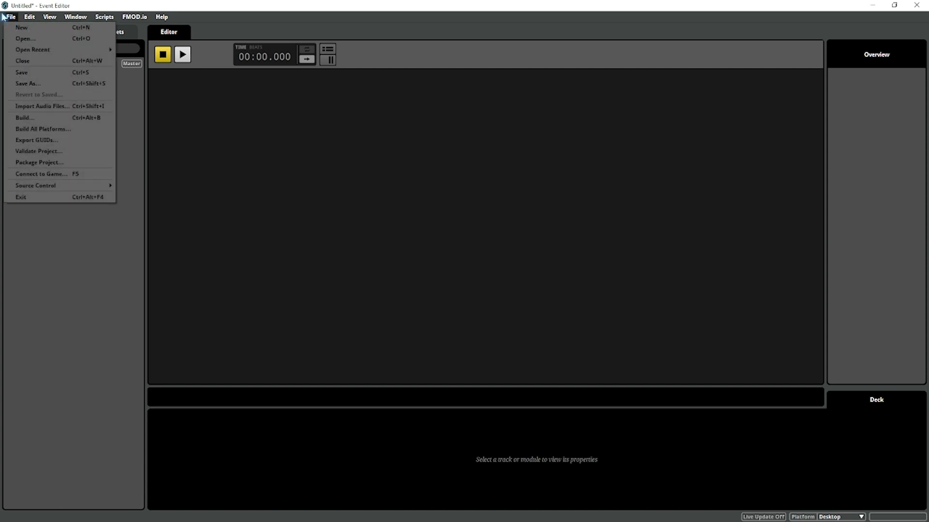
click(48, 106)
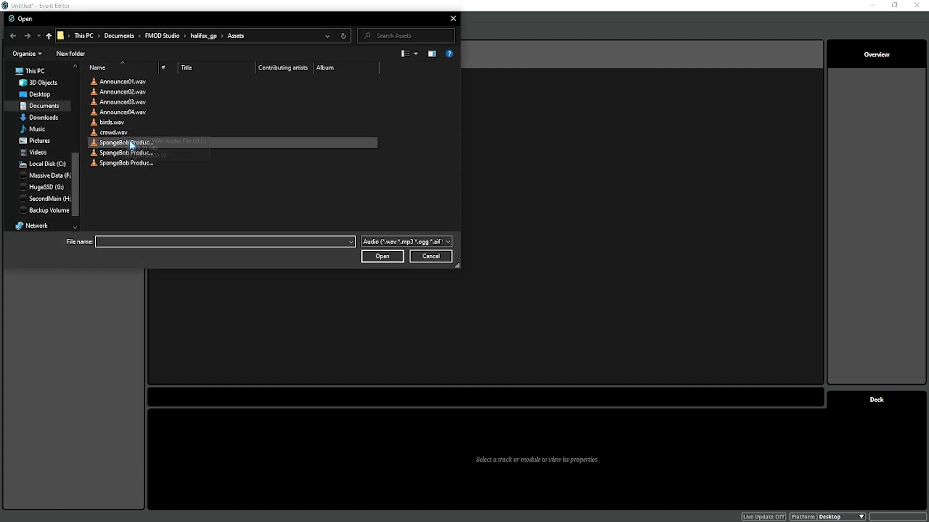
key(ctrl+a)
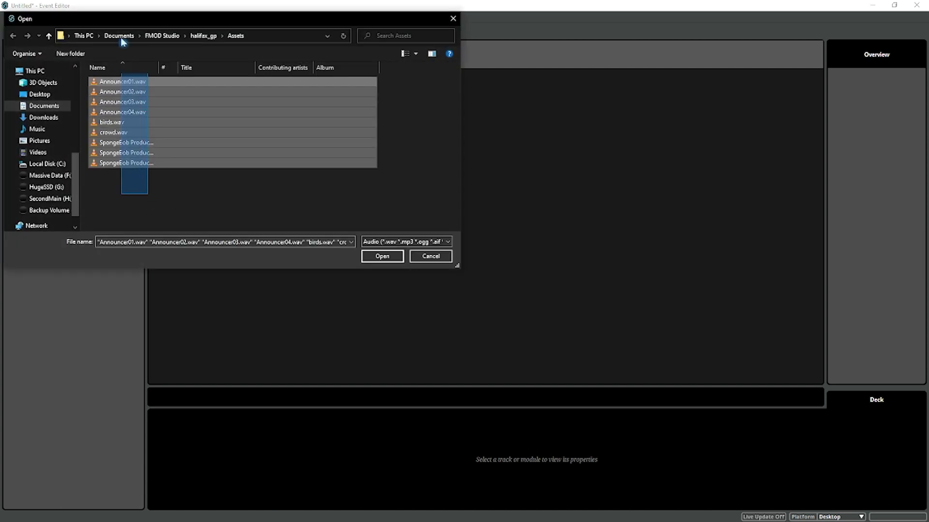
click(396, 258)
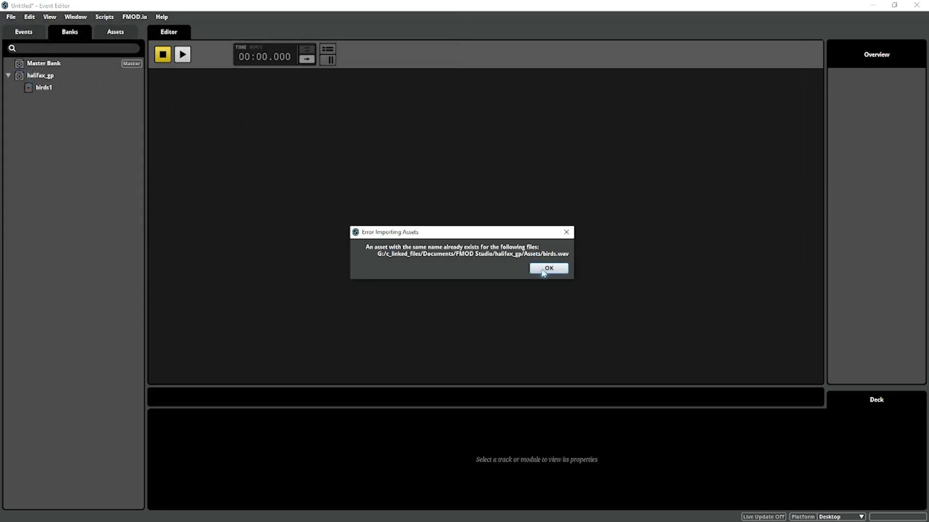
click(547, 269)
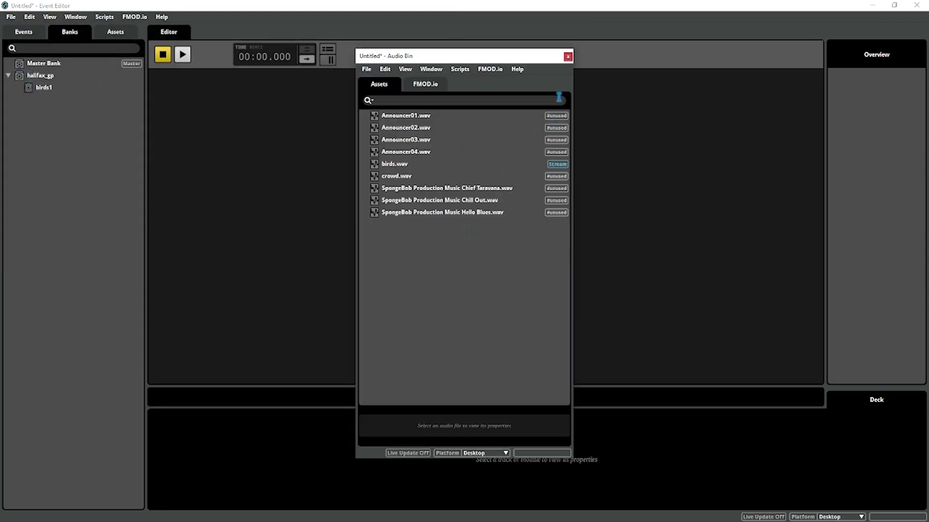
click(567, 57)
click(116, 31)
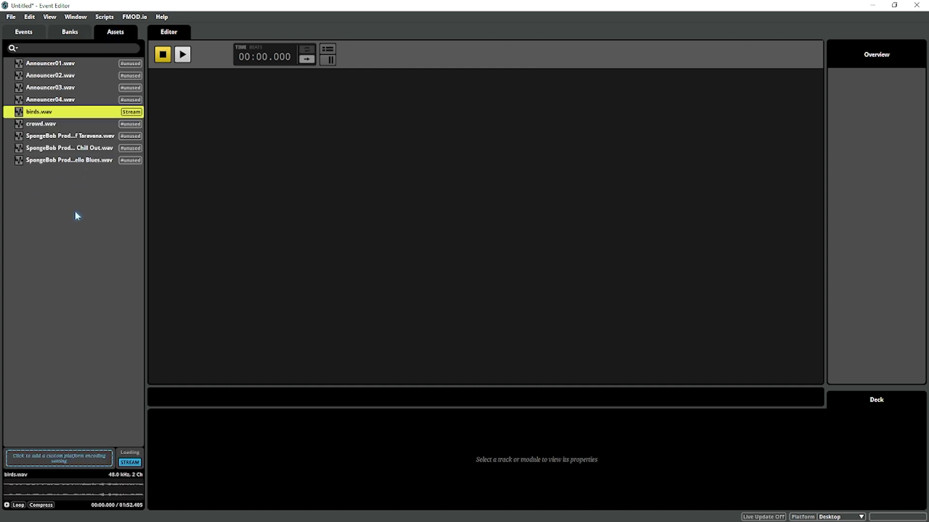
Step: Look through the imported announcer and SpongeBob audio assets, the contents of the banks and the list of events
shift+click(76, 96)
click(72, 76)
click(75, 65)
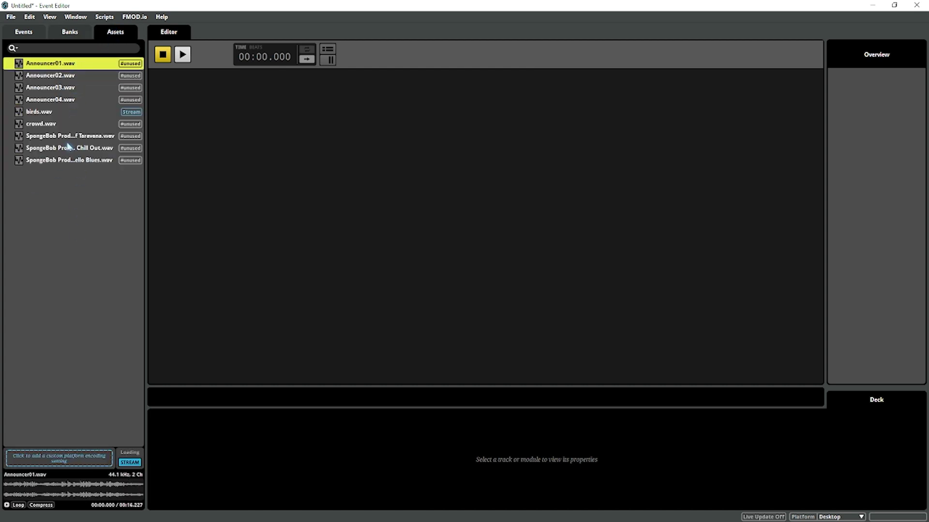
click(66, 147)
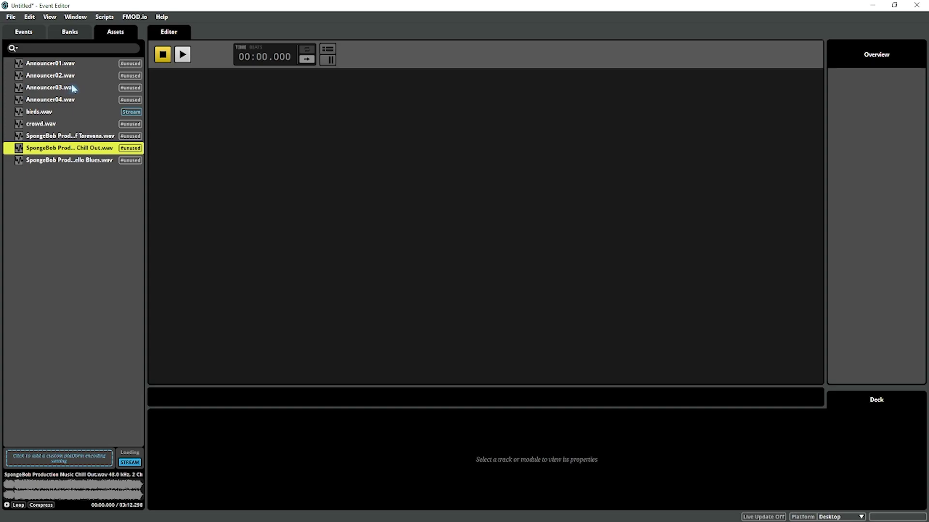
click(74, 88)
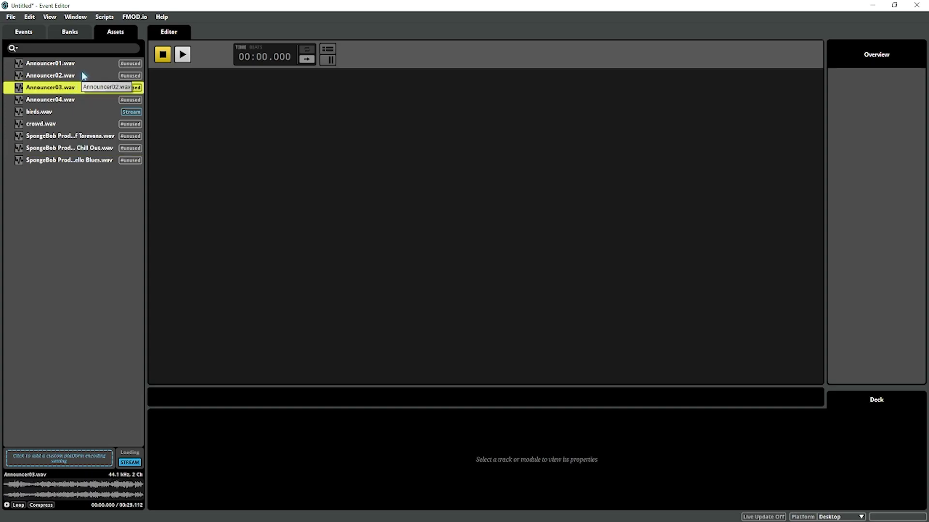
click(75, 37)
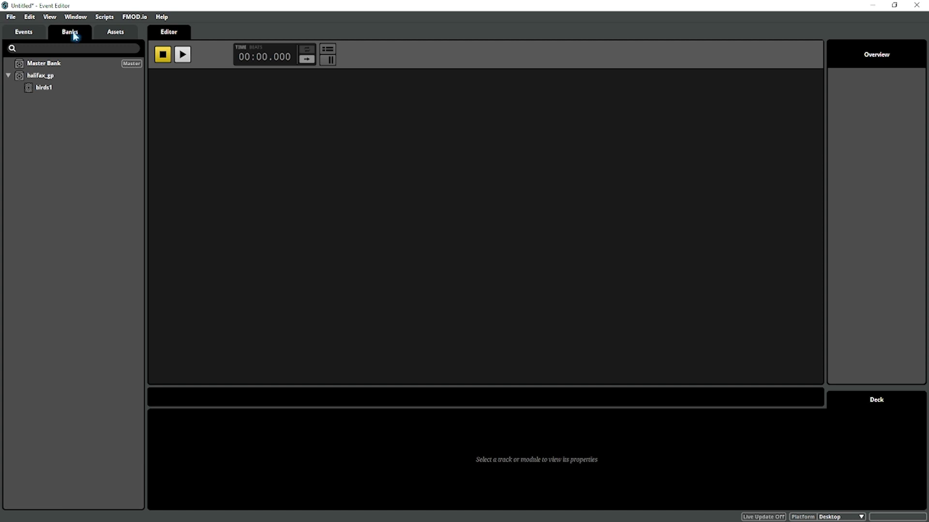
click(36, 34)
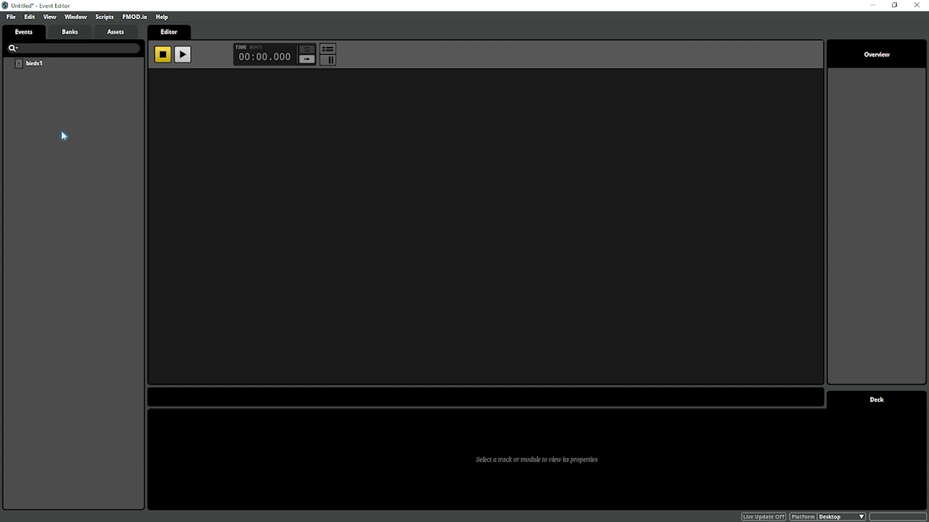
click(112, 30)
click(53, 64)
click(32, 35)
Step: Create a new event named announcer1
right_click(66, 128)
click(95, 133)
text(a)
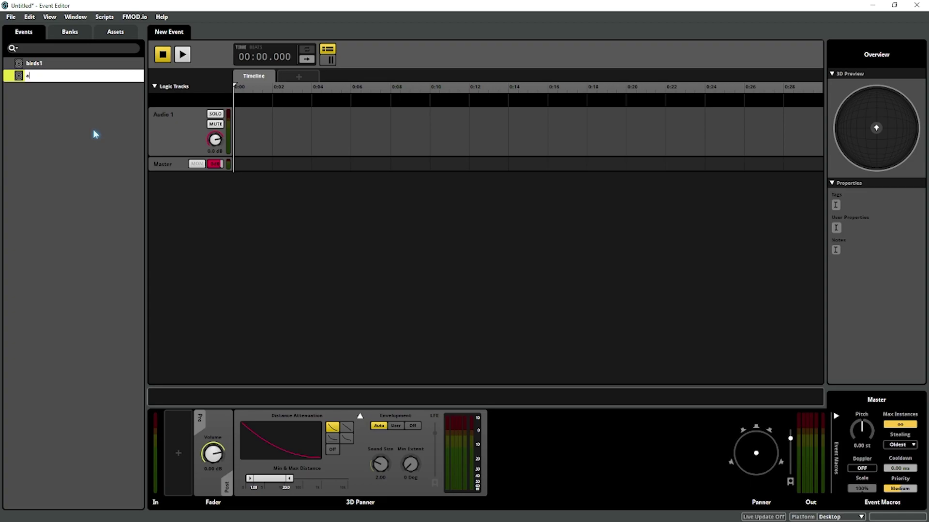
text(nnouncer1)
key(Return)
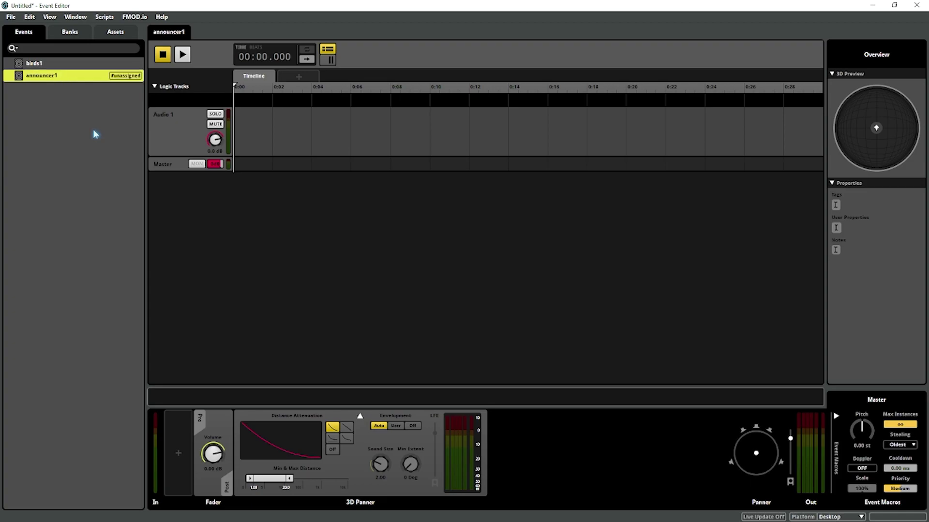
Step: Create two more events named spongebobfunk and cheering
right_click(94, 134)
click(121, 135)
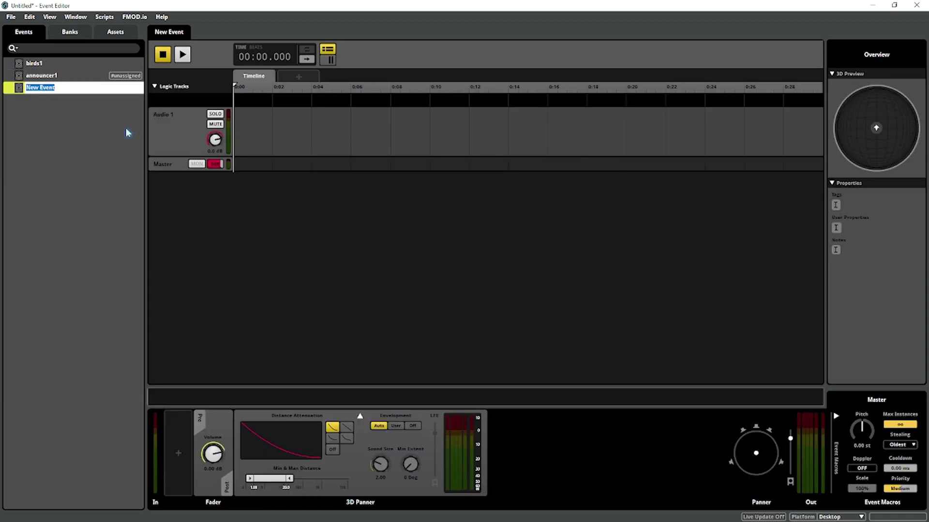
text(spongebobfunk)
key(Return)
right_click(127, 132)
click(145, 137)
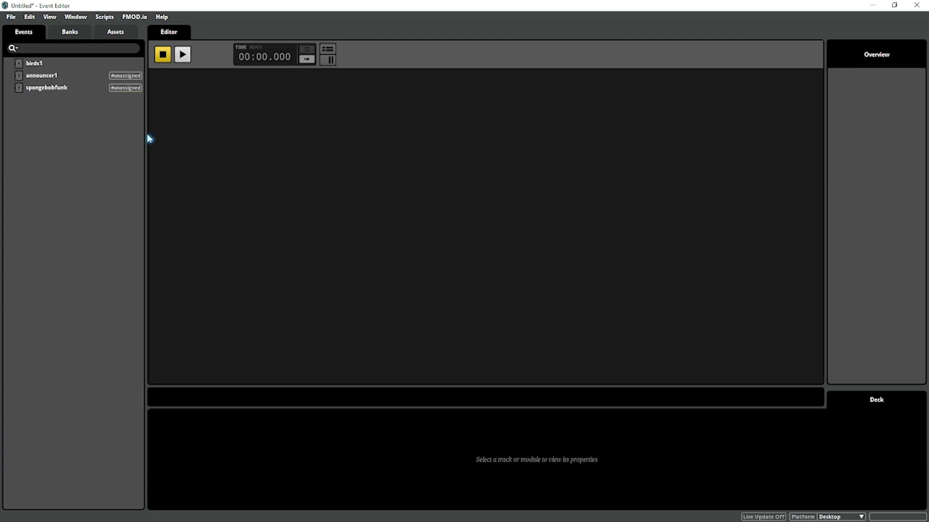
text(cheering)
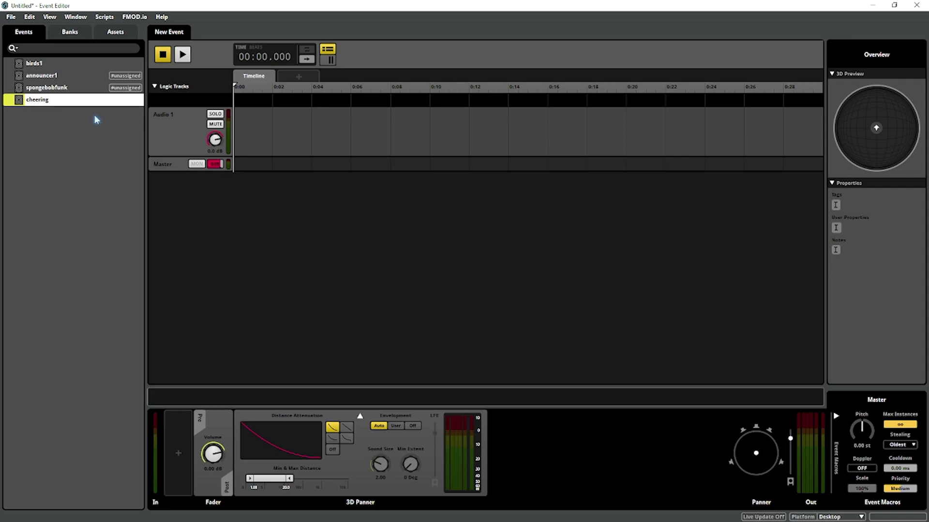
key(Return)
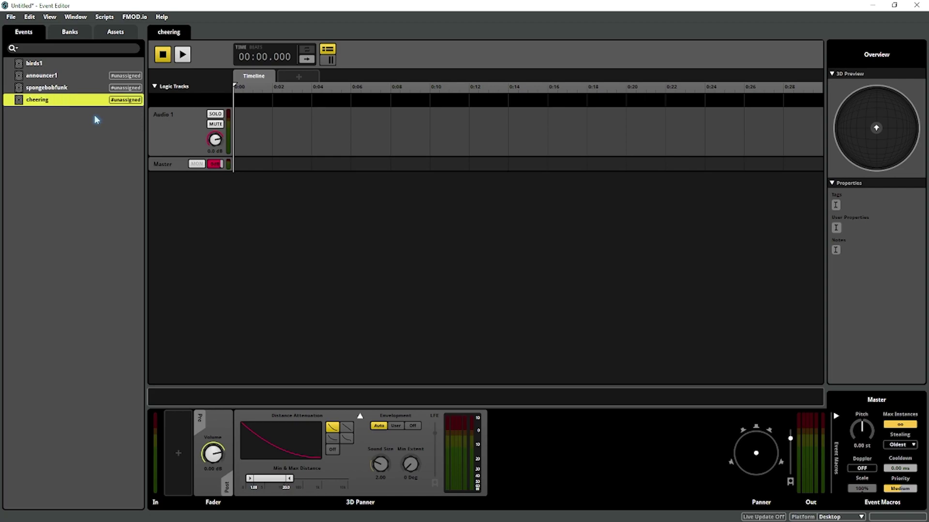
Step: Assign the announcer1, spongebobfunk and cheering events together to the halifax_gp bank
shift+click(82, 76)
right_click(82, 76)
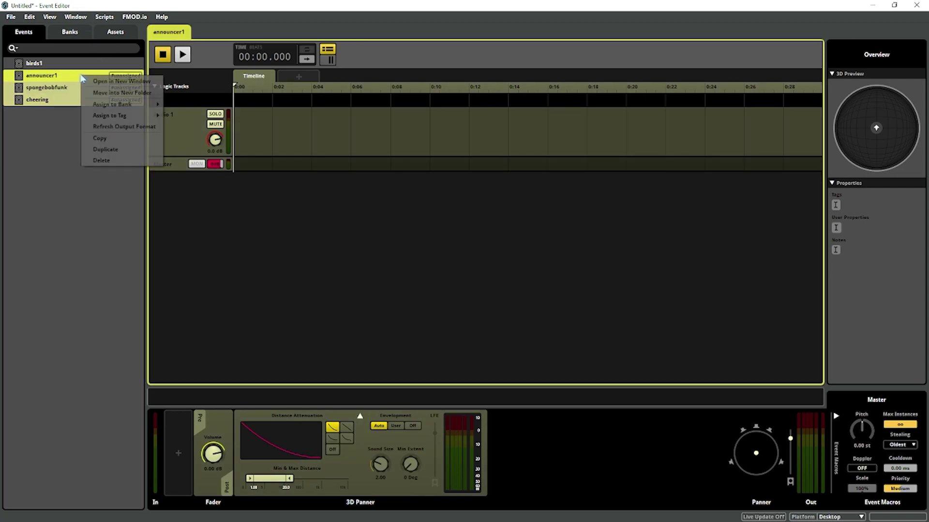
mouse_move(126, 105)
click(187, 117)
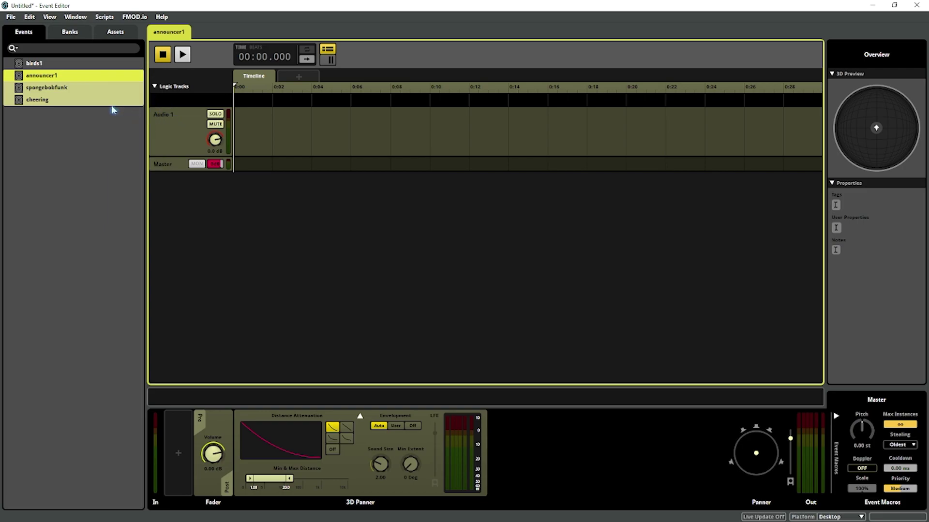
click(47, 135)
Step: Place Announcer01.wav on the Audio 1 track of the announcer1 event, starting at 0:00
click(51, 81)
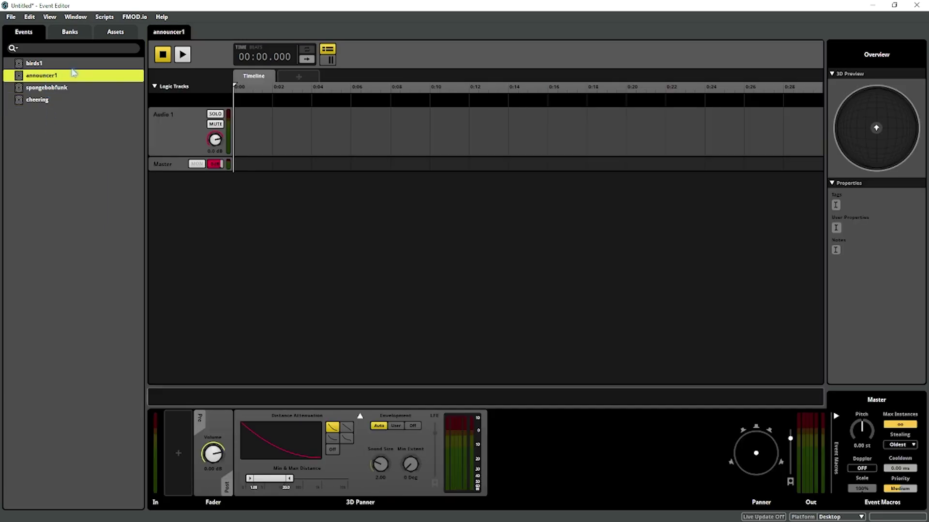
click(115, 31)
drag(67, 64, 288, 129)
Step: Place SpongeBob Production Music Chief Taravana.wav on the Audio 1 track of the spongebobfunk event, starting at 0:00
click(30, 33)
click(54, 89)
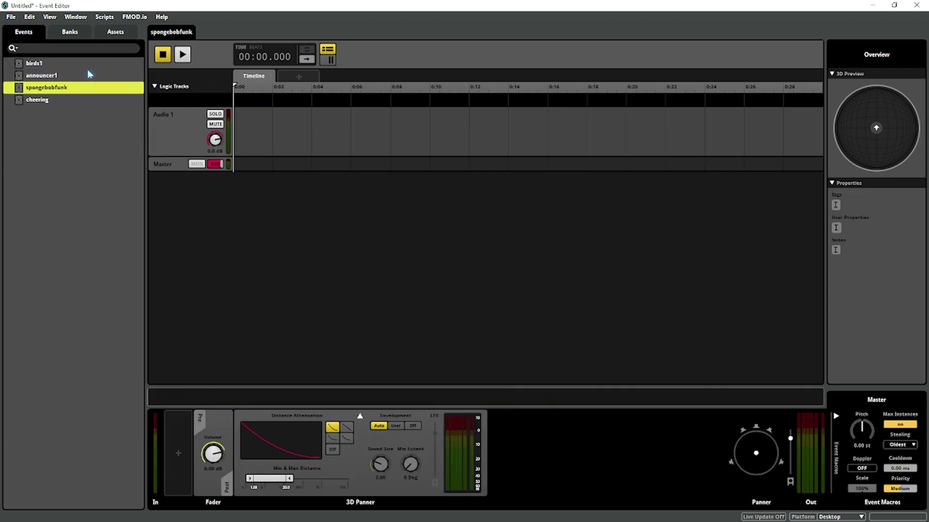
click(119, 37)
drag(79, 139, 198, 130)
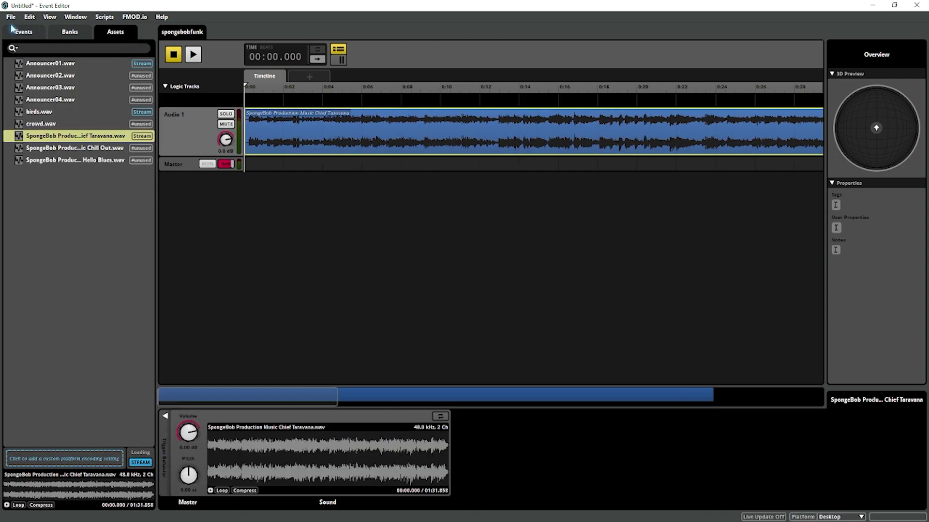
Step: Place crowd.wav on the Audio 1 track of the cheering event, starting at 0:00
click(15, 31)
click(46, 100)
click(115, 32)
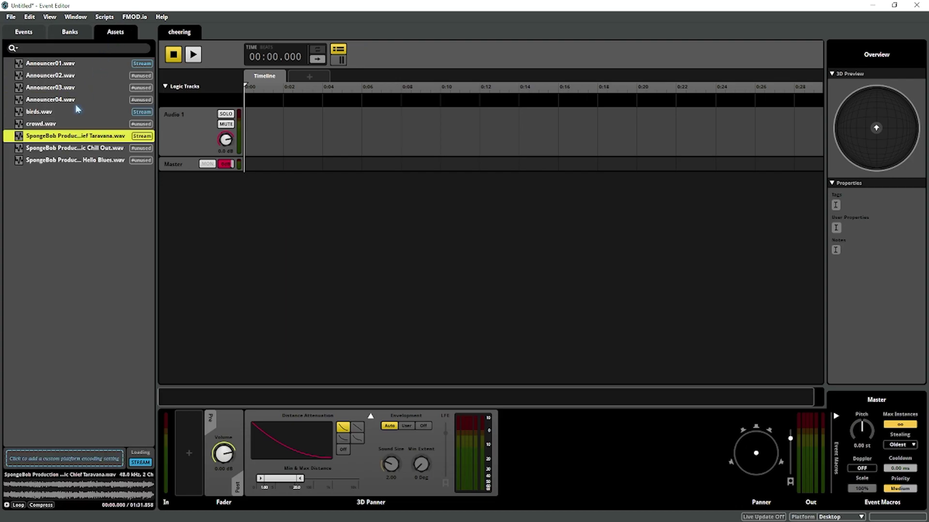
drag(54, 124, 242, 127)
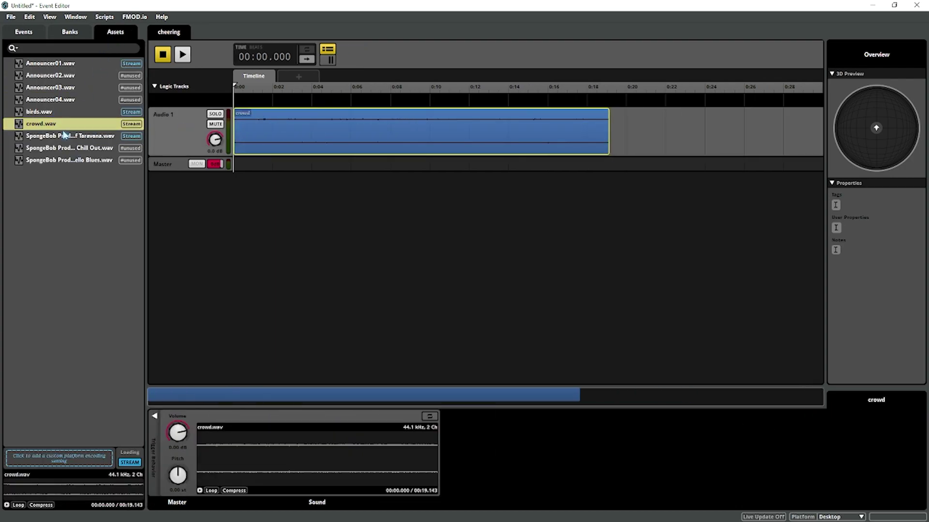
Step: Check the clips in the birds1, announcer1 and spongebobfunk events, and play spongebobfunk for a few seconds before stopping
click(30, 32)
click(47, 84)
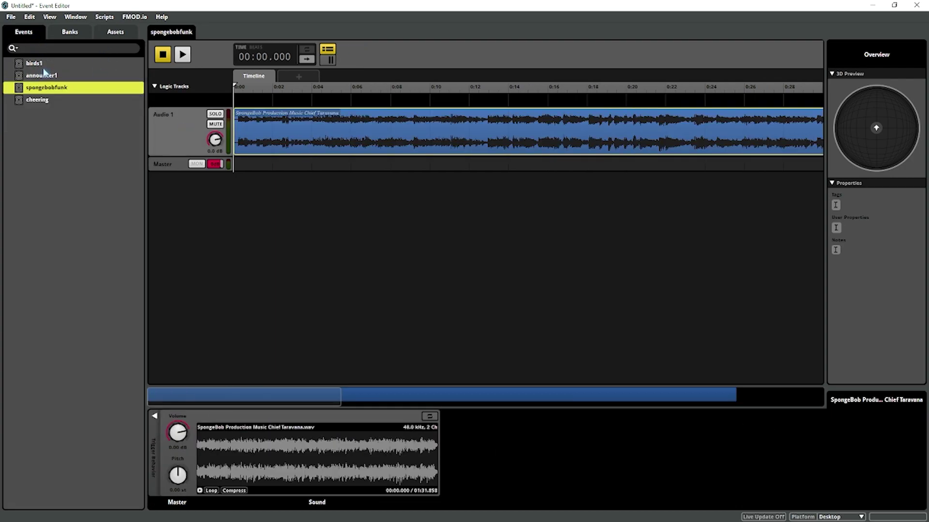
click(43, 67)
click(48, 87)
click(63, 76)
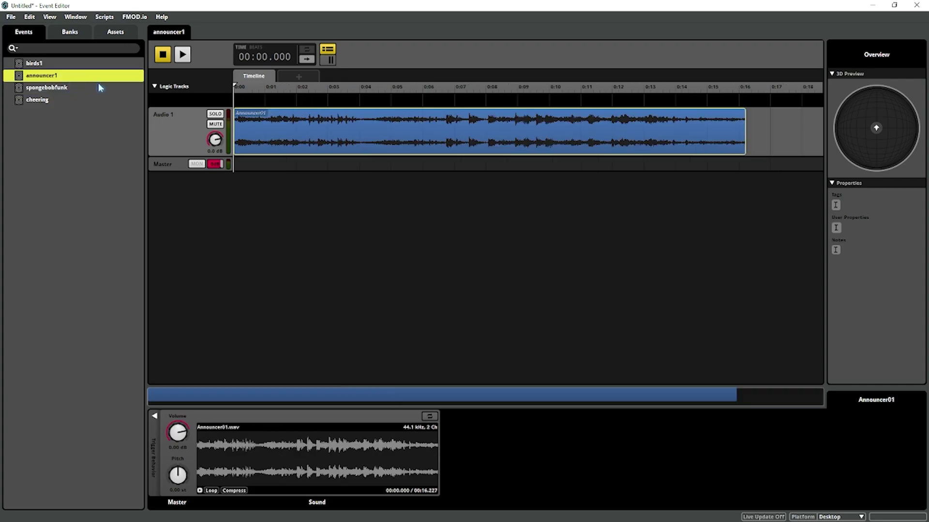
click(101, 87)
click(182, 55)
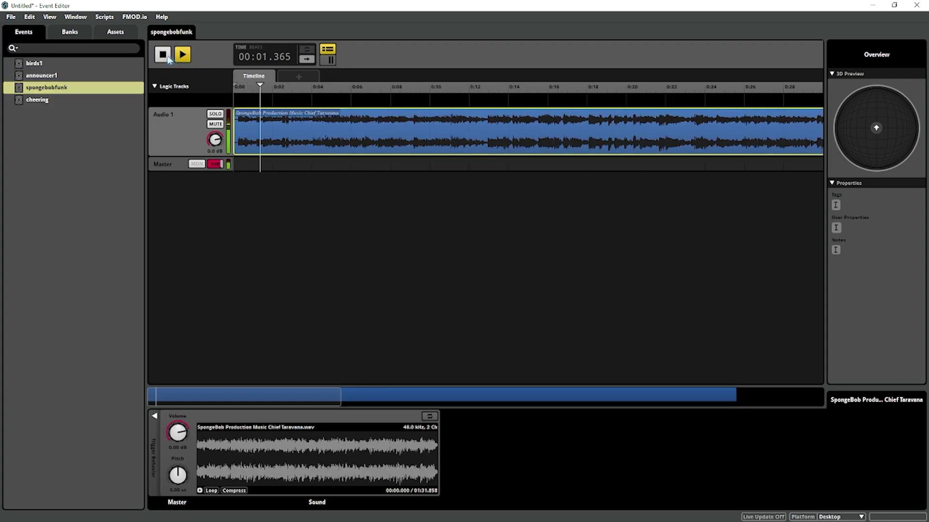
click(163, 54)
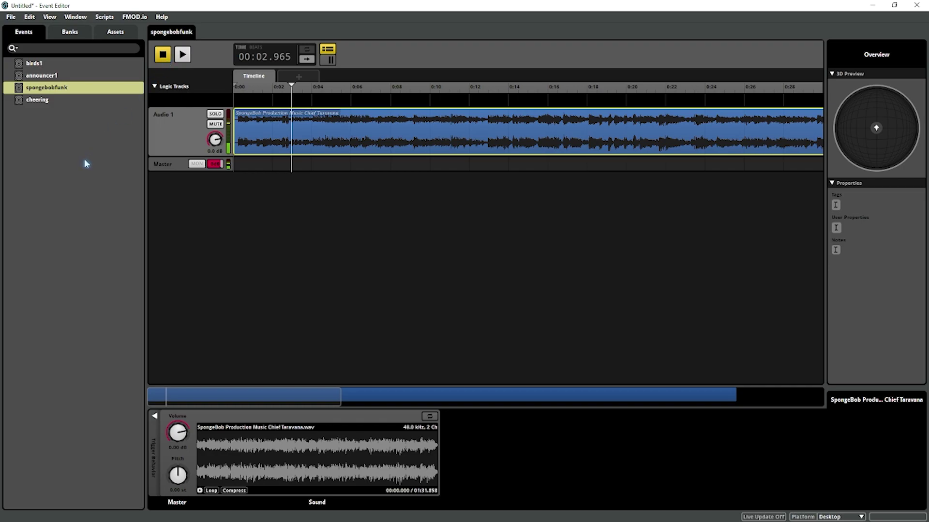
Step: Set the minimum distance in the birds1 event's 3D Panner to about 7.20
click(84, 158)
click(64, 105)
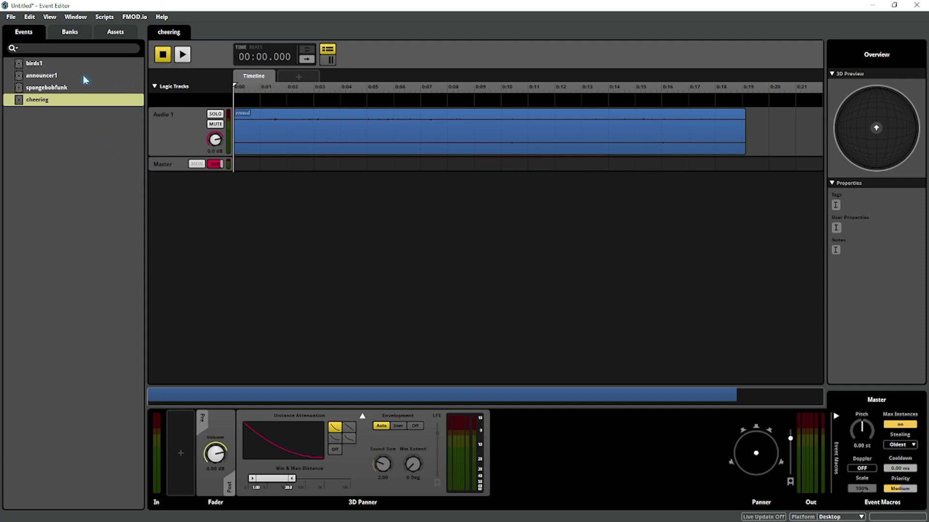
click(57, 64)
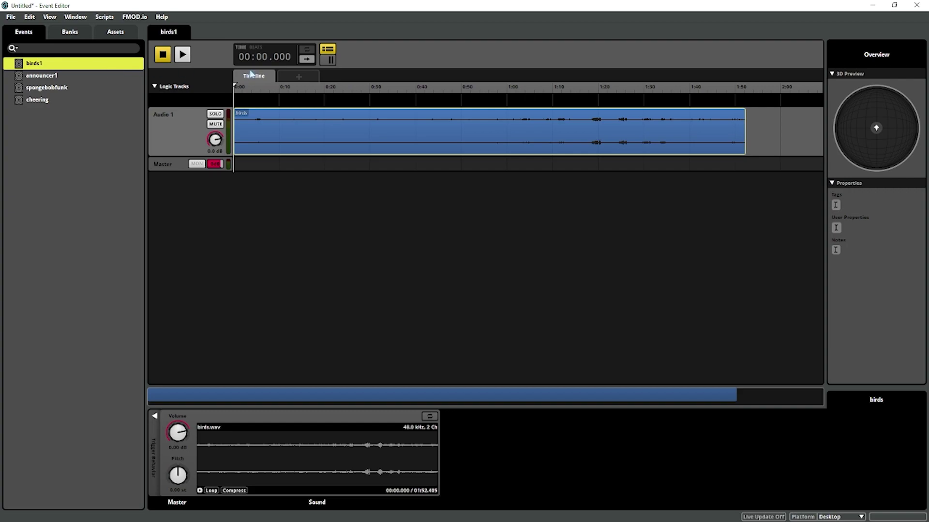
click(252, 329)
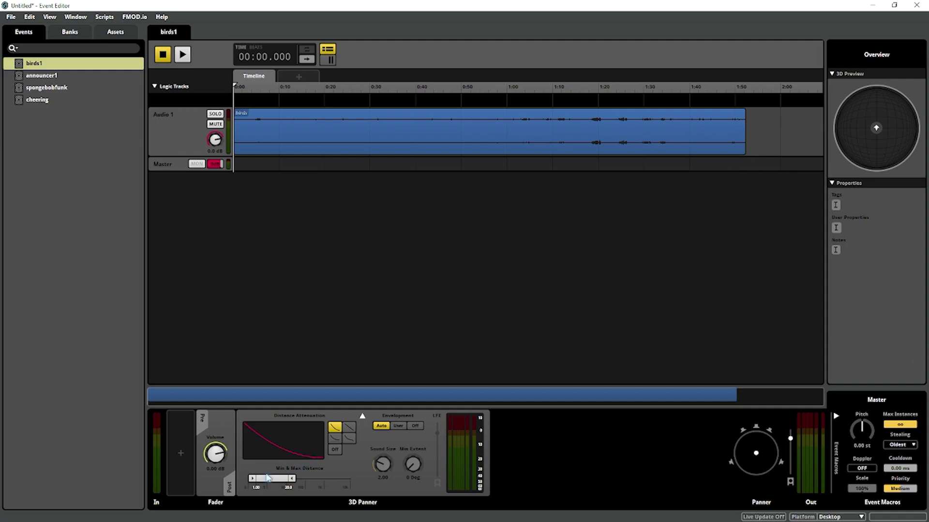
drag(253, 479, 272, 478)
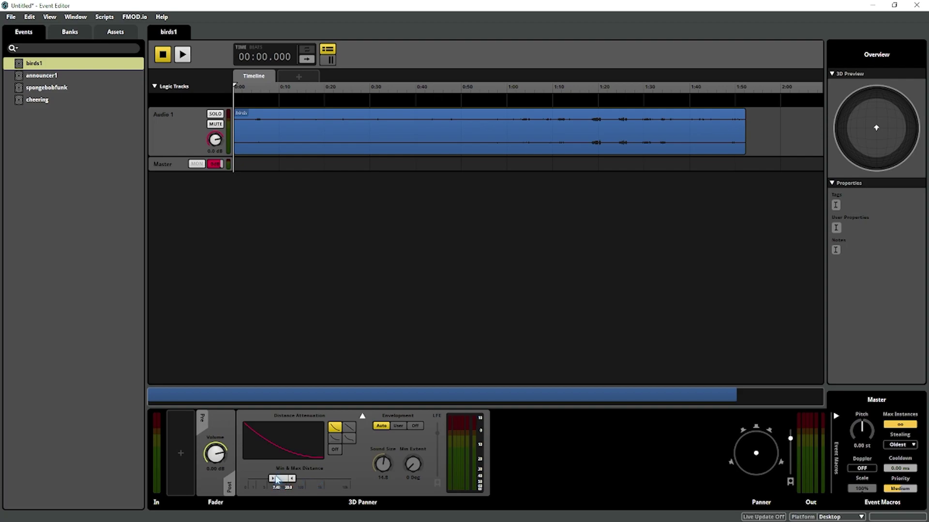
mouse_move(274, 481)
mouse_down()
mouse_move(254, 479)
mouse_move(272, 479)
mouse_up()
Step: Play birds1 while repositioning it in the 3D Preview, and set its 3D Panner minimum distance to about 4.20
click(183, 54)
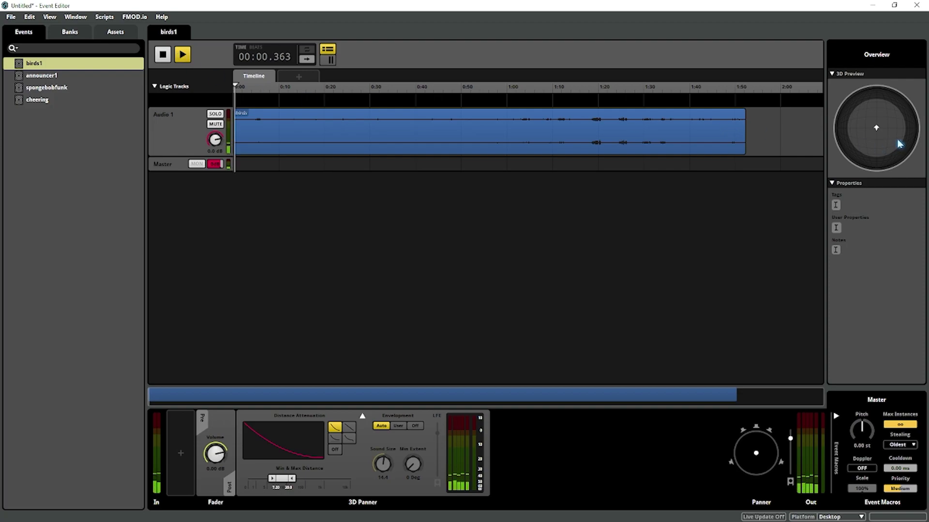
mouse_move(870, 122)
mouse_down()
mouse_move(878, 140)
mouse_move(889, 127)
mouse_move(867, 124)
mouse_move(866, 133)
mouse_move(883, 130)
mouse_move(877, 117)
mouse_move(871, 140)
mouse_move(864, 129)
mouse_move(878, 124)
mouse_move(884, 141)
mouse_move(857, 113)
mouse_move(843, 113)
mouse_move(851, 157)
mouse_move(895, 154)
mouse_move(903, 120)
mouse_move(877, 137)
mouse_move(870, 131)
mouse_move(884, 139)
mouse_move(870, 123)
mouse_move(886, 140)
mouse_move(879, 115)
mouse_move(861, 124)
mouse_move(870, 101)
mouse_up()
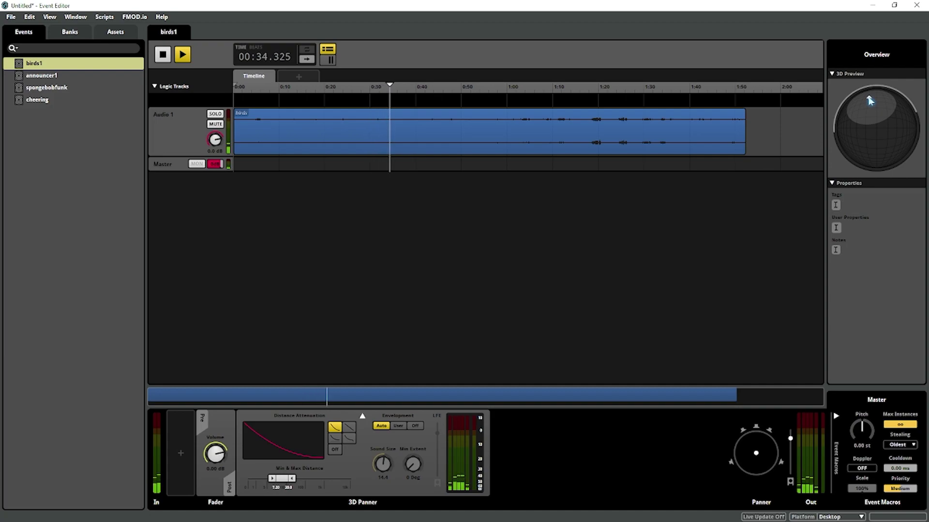
mouse_move(272, 478)
mouse_down()
mouse_move(245, 478)
mouse_move(261, 478)
mouse_up()
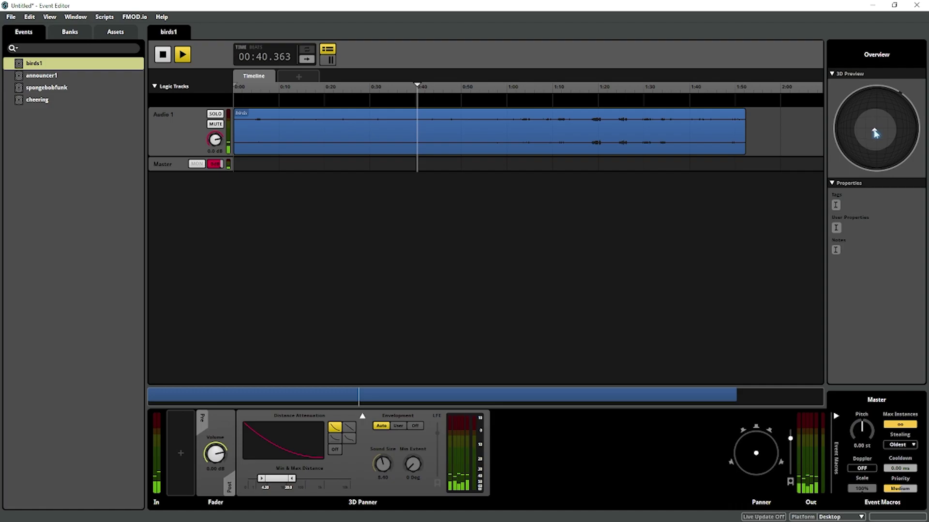
Step: Raise the minimum distance in the announcer1 event's 3D Panner close to its maximum distance
click(57, 78)
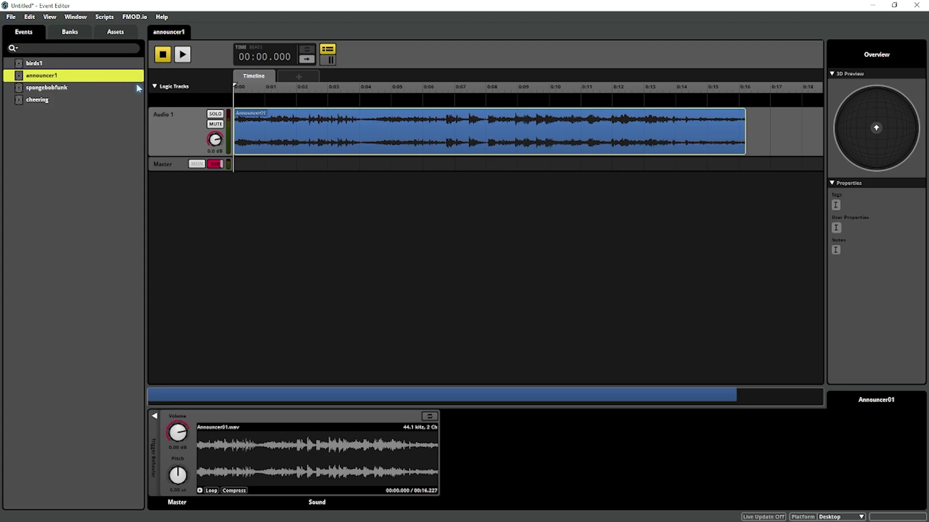
click(319, 250)
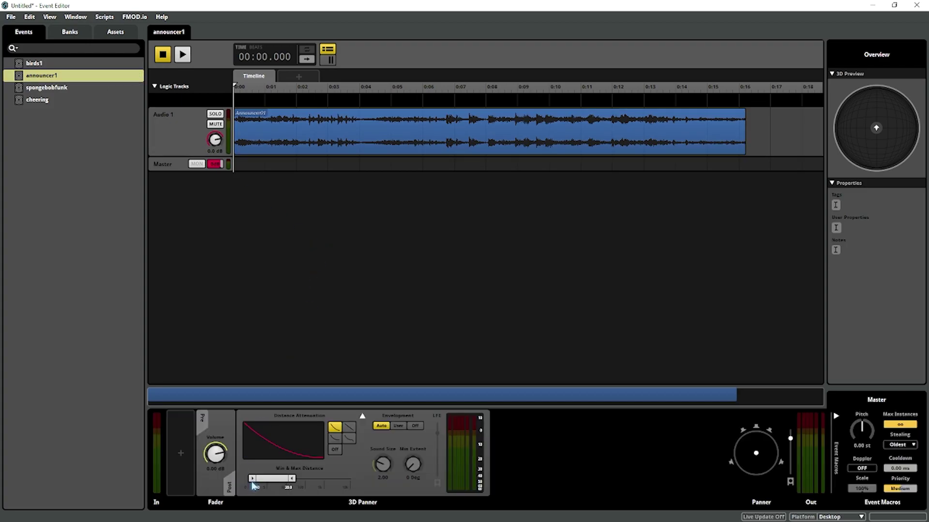
mouse_move(252, 478)
mouse_down()
mouse_move(310, 479)
mouse_move(292, 479)
mouse_up()
Step: Inspect the volume and pitch properties of the birds clip in the birds1 event, and return to the event's 3D Panner
click(67, 65)
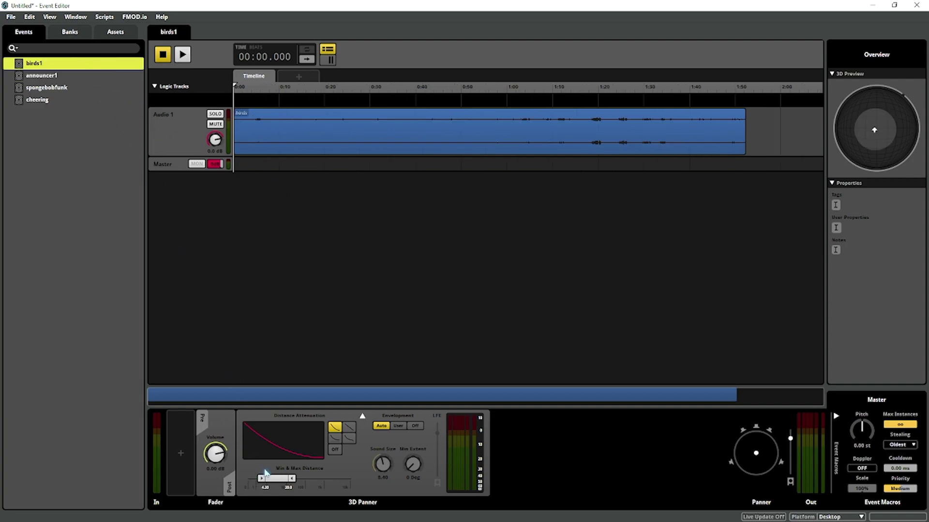
click(306, 135)
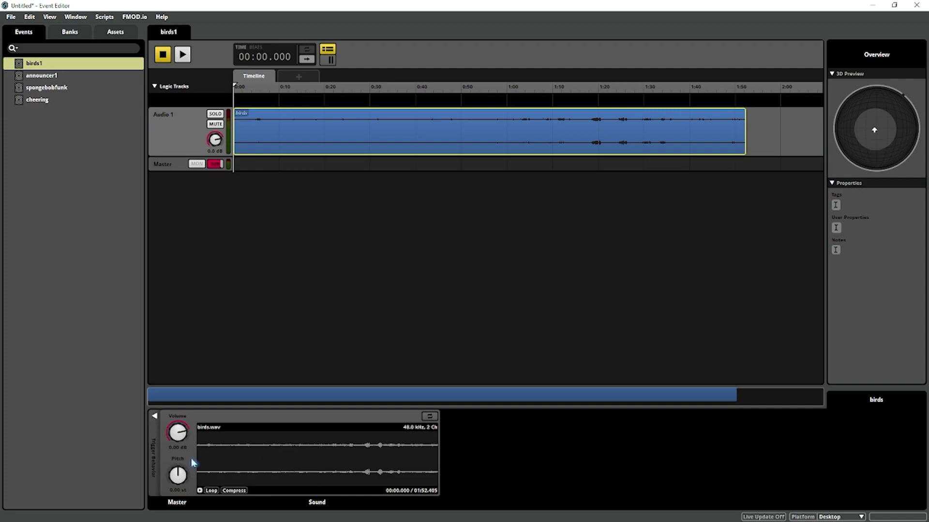
click(331, 211)
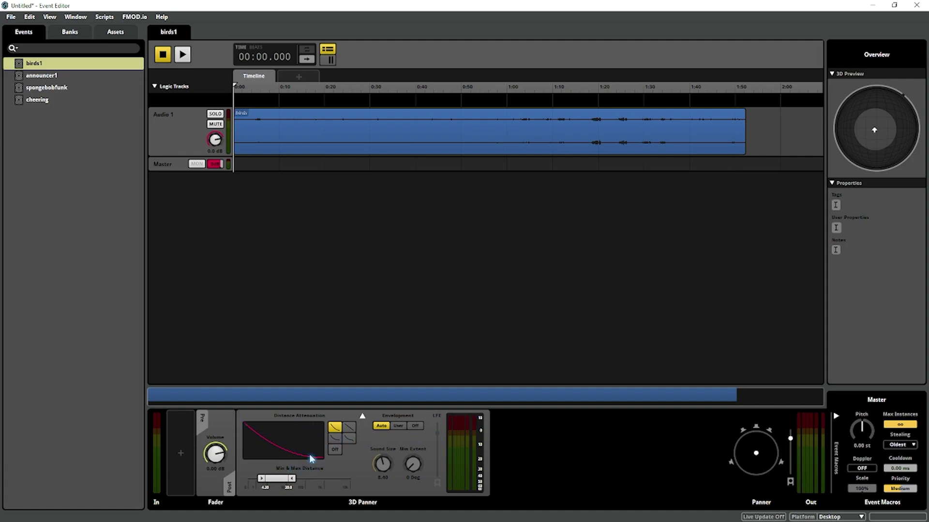
Step: Try the other distance attenuation curve shapes in the birds1 event's 3D Panner, and restore the original curve
click(335, 438)
click(348, 438)
click(347, 428)
click(334, 427)
click(334, 438)
click(335, 428)
Step: Play the birds1 event and try small changes to the volume of its master fader
key(space)
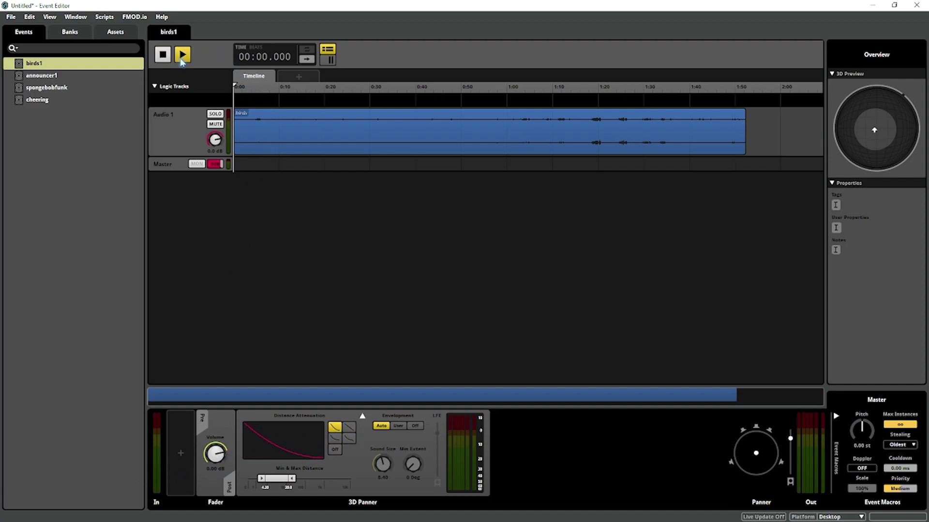
drag(215, 450, 220, 457)
double_click(217, 454)
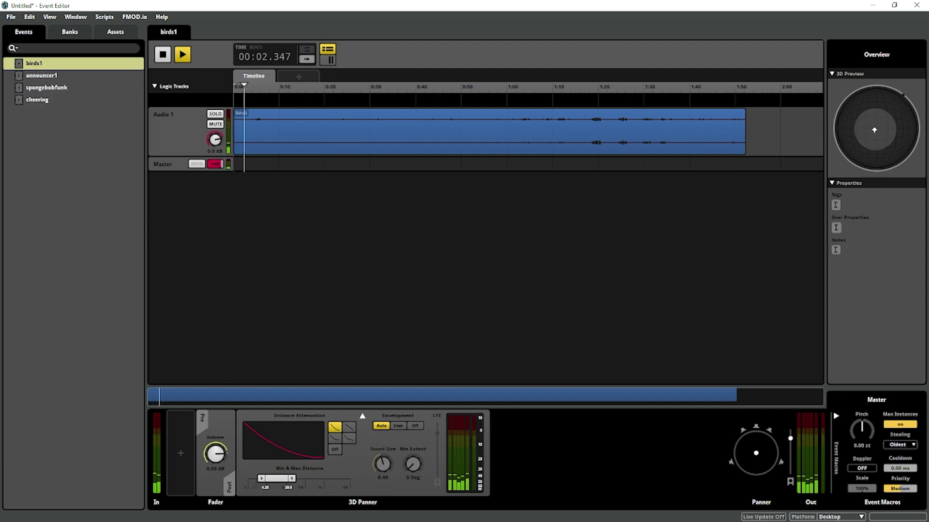
drag(216, 453, 214, 454)
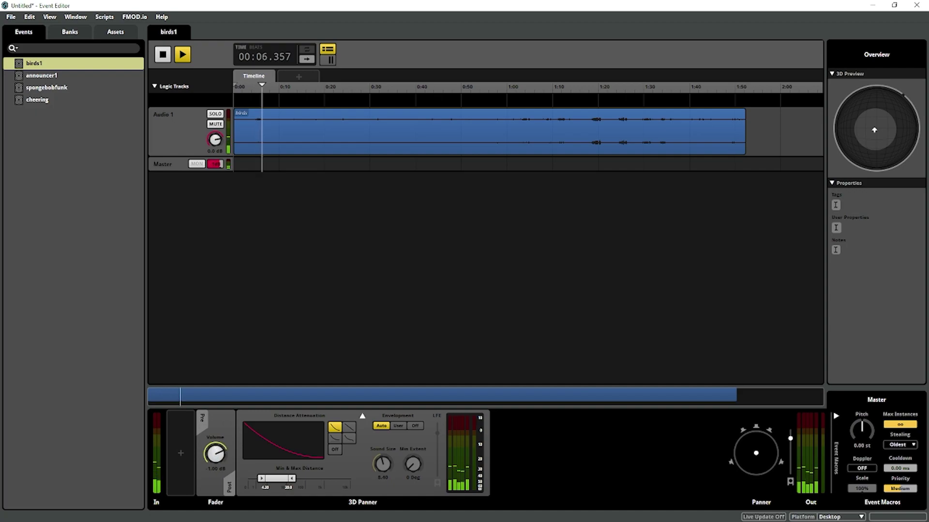
Step: Look through the effects that can be added ahead of the birds1 master fader, and stop playback
right_click(175, 468)
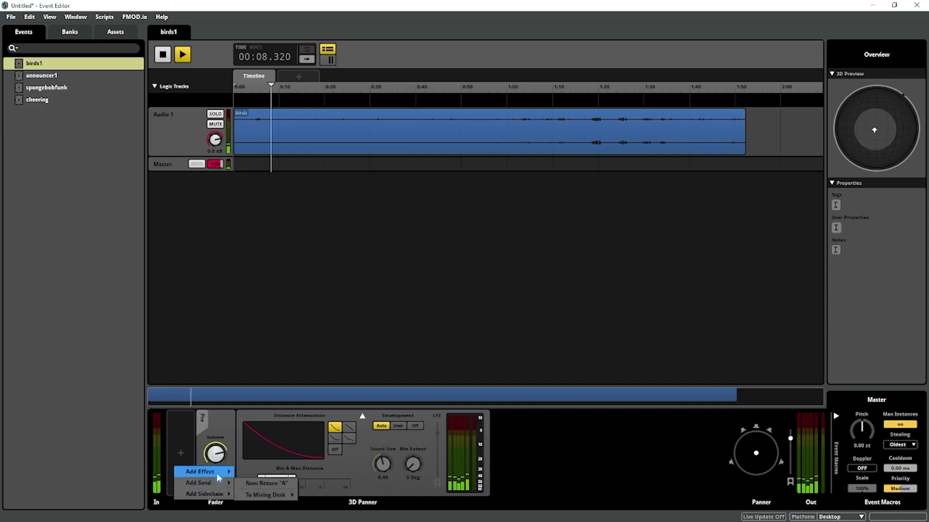
mouse_move(217, 472)
click(177, 224)
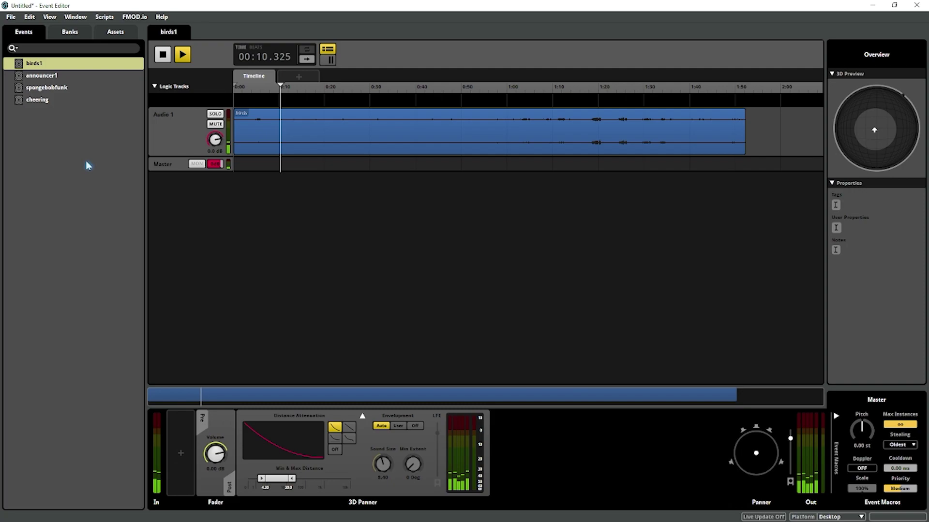
click(162, 54)
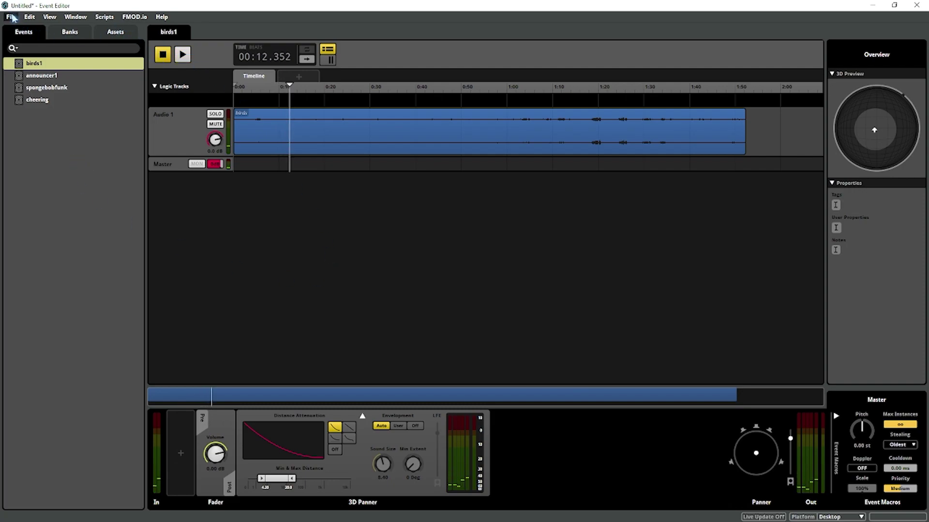
Step: Deselect the birds1 event and look up the commands for building the banks and exporting the GUIDs
click(62, 127)
key(ctrl+a)
click(52, 128)
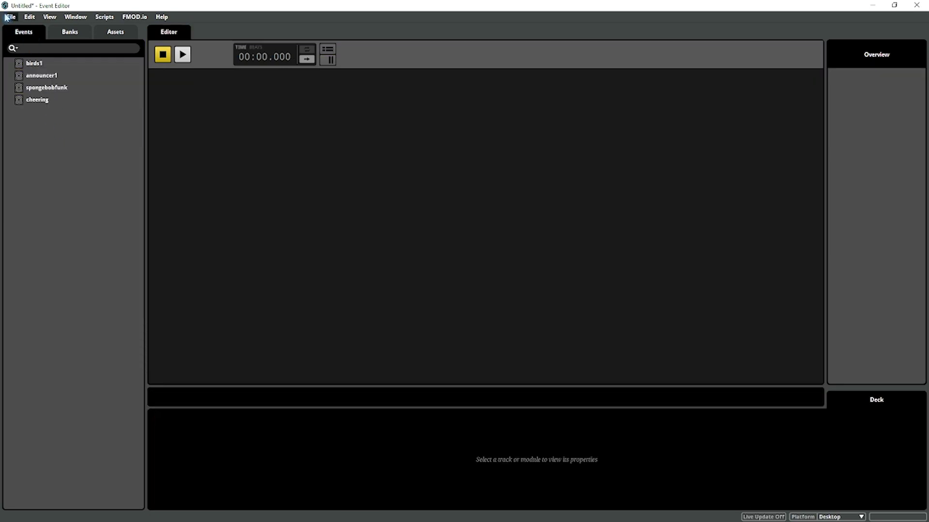
click(8, 17)
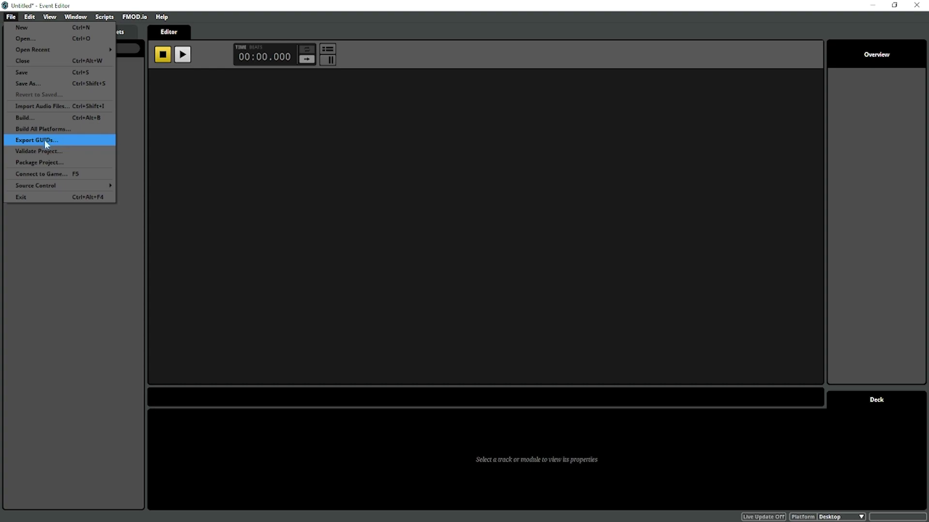
click(75, 267)
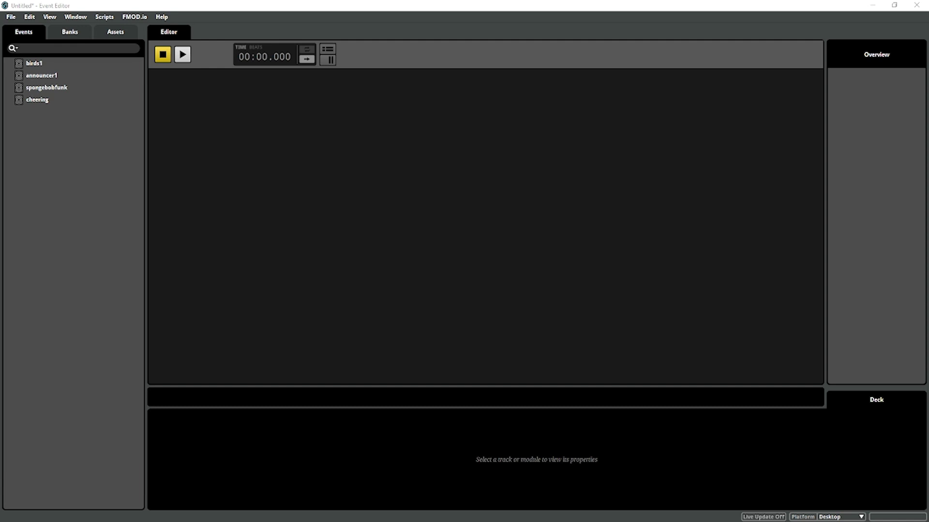
Step: Switch to File Explorer and locate halifax_gp.bank in the Desktop subfolder of the FMOD project's Build folder
drag(0, 129, 272, 126)
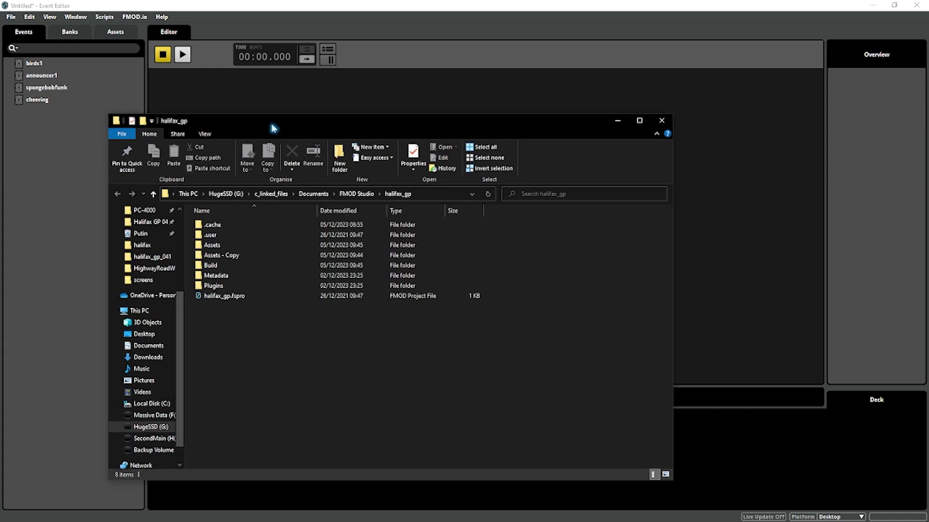
double_click(232, 264)
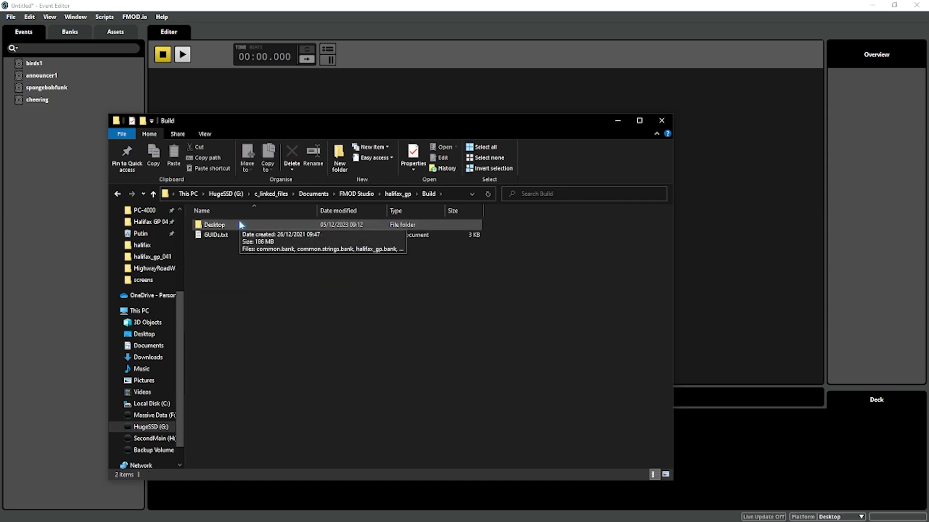
double_click(240, 225)
click(239, 247)
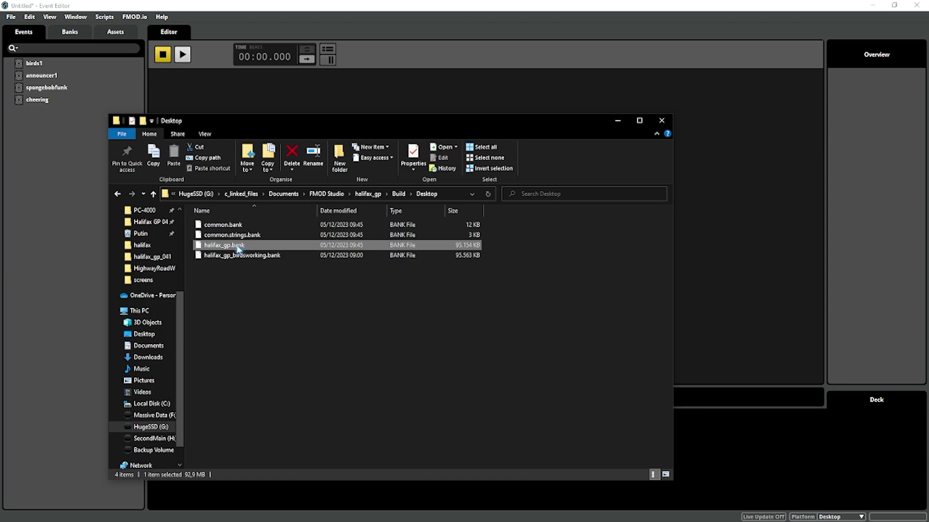
Step: Check the halifax_gp bank in FMOD Studio's bank list, and return to the folder with the built bank files
click(70, 32)
click(48, 77)
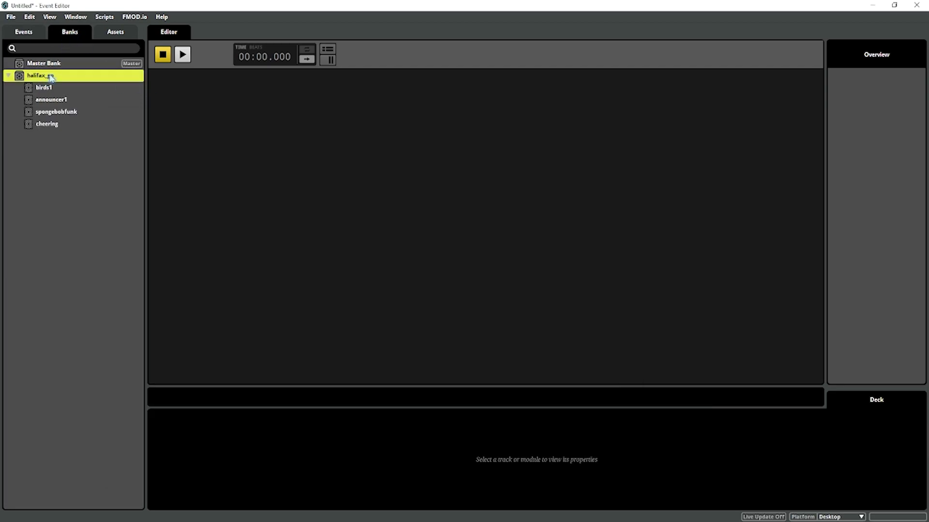
key(alt+Tab)
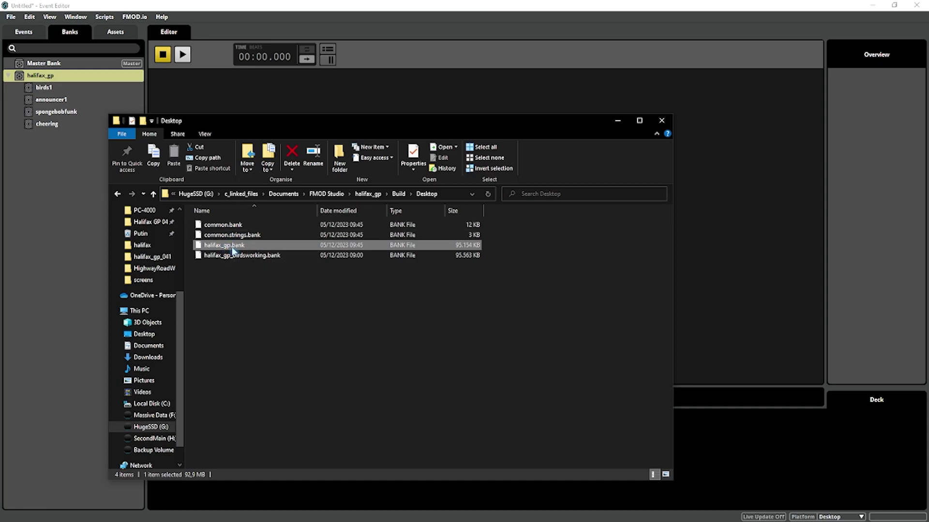
Step: Go up to the Build folder and locate the exported GUIDs.txt file
click(399, 195)
click(231, 237)
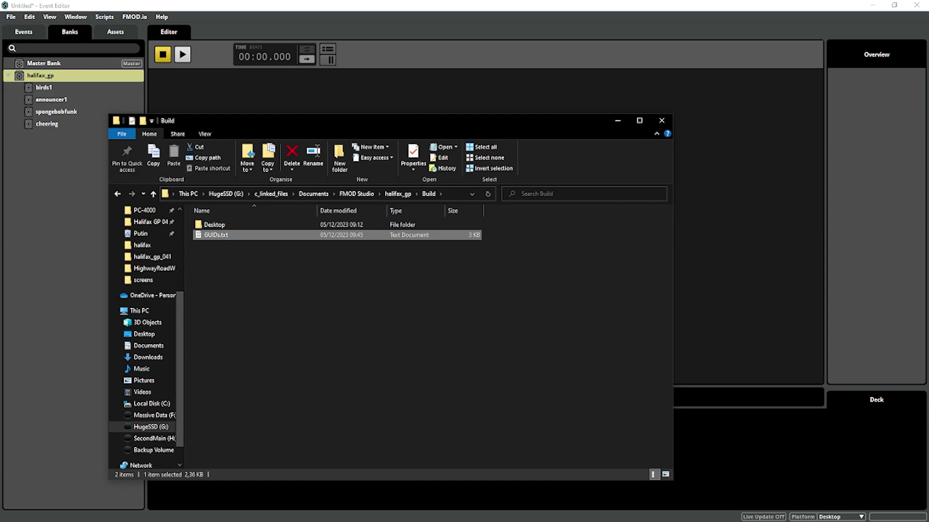
key(Return)
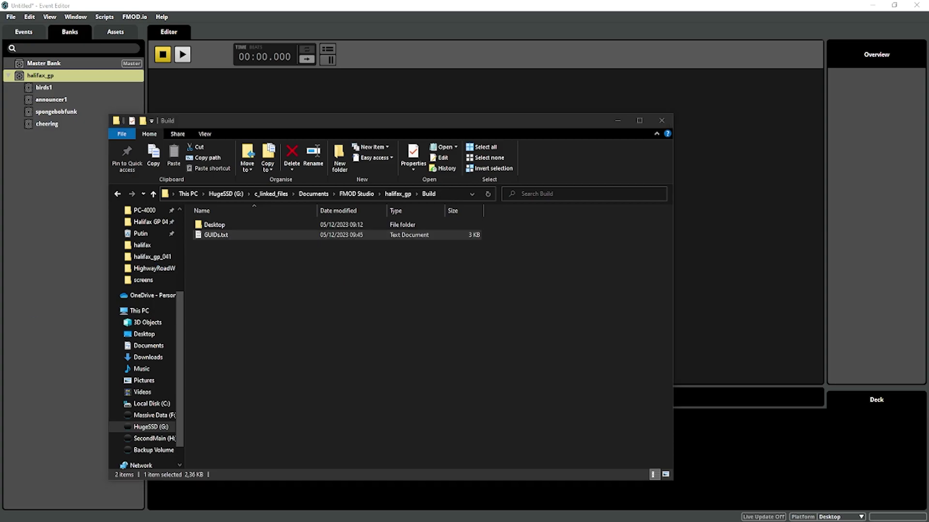
Step: Open extension\sfx in the Assetto Corsa halifax_gp track folder and locate halifax_gp.bank and GUIDs.txt
drag(0, 114, 462, 121)
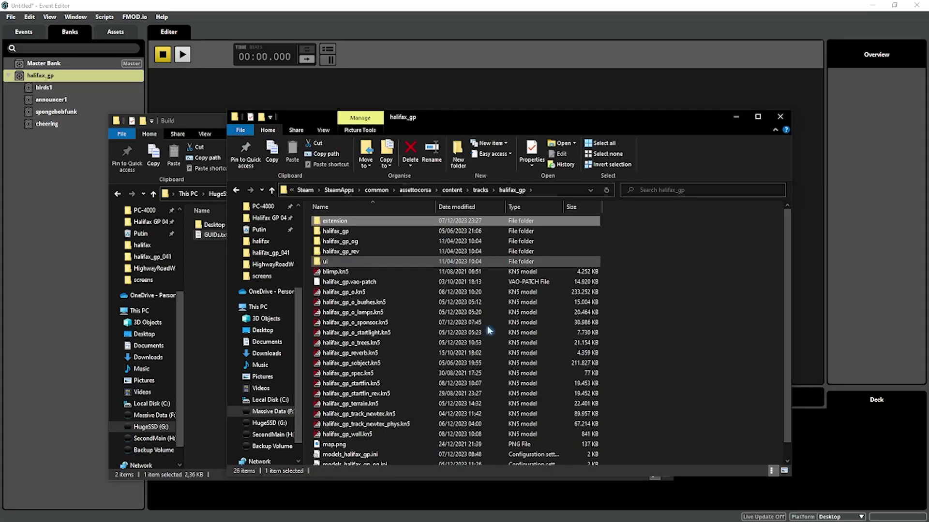
double_click(366, 220)
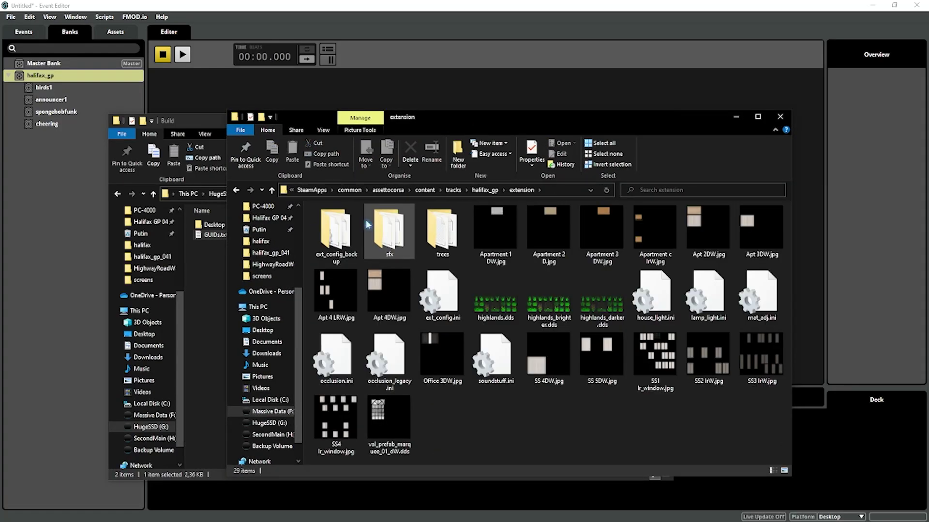
click(409, 233)
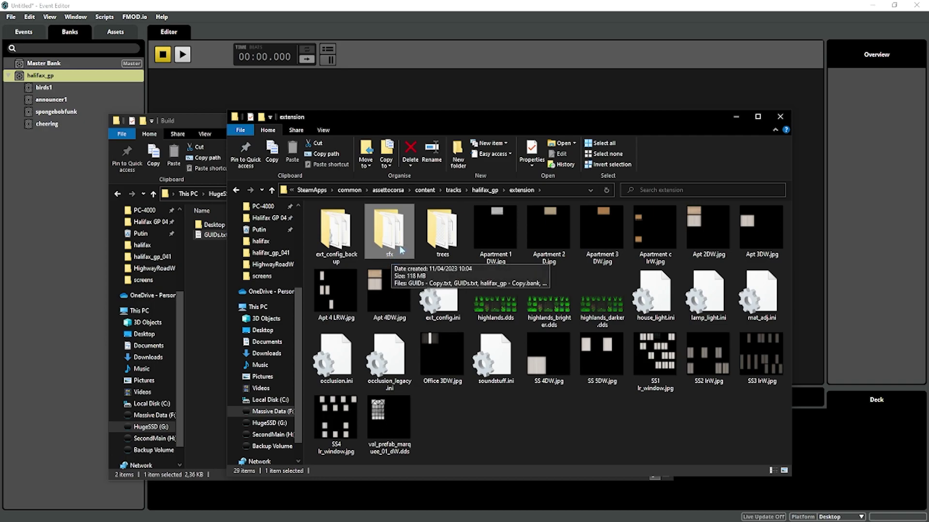
double_click(401, 250)
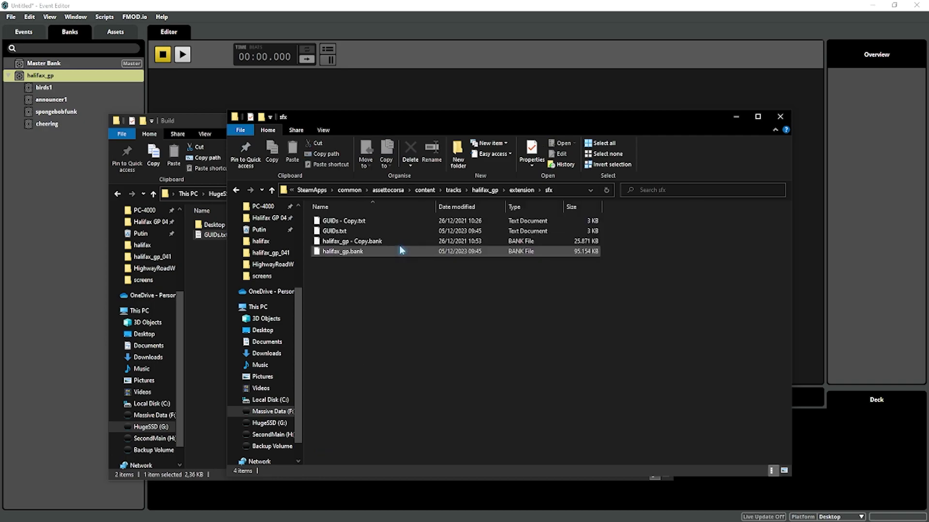
click(339, 252)
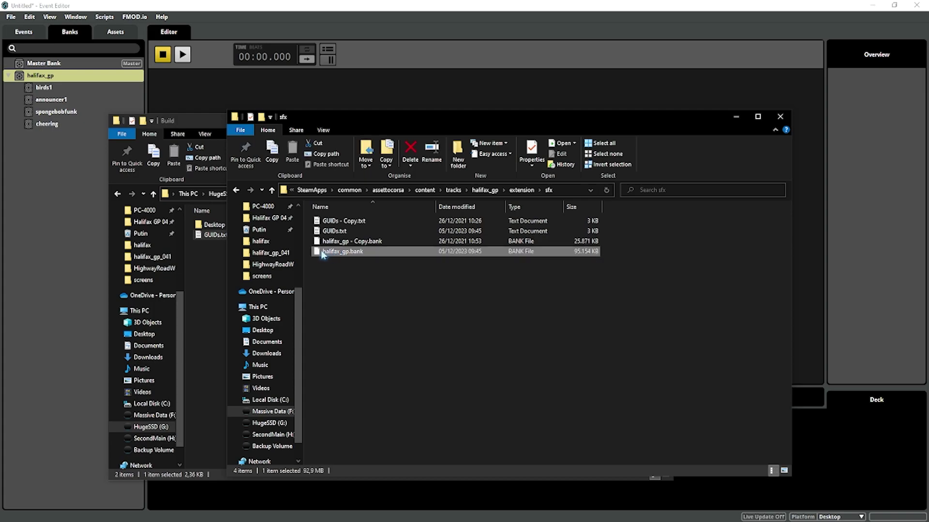
click(338, 232)
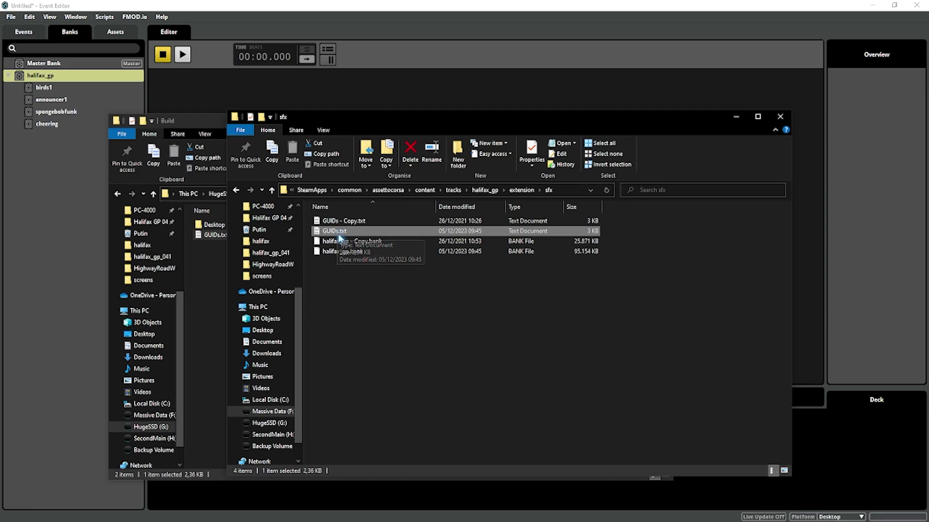
Step: Go back to the track's extension folder, and launch the Halifax GP practice session from Content Manager
key(alt+Up)
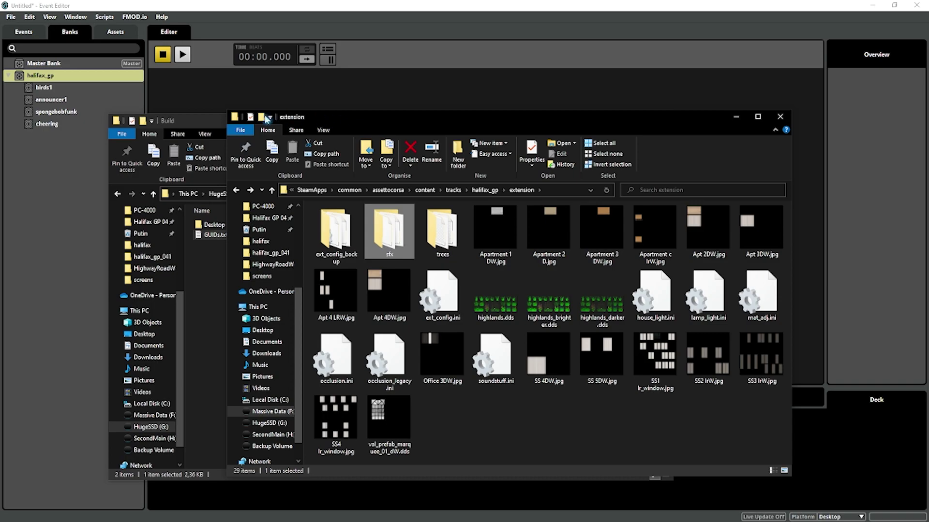
click(170, 120)
key(alt+Tab)
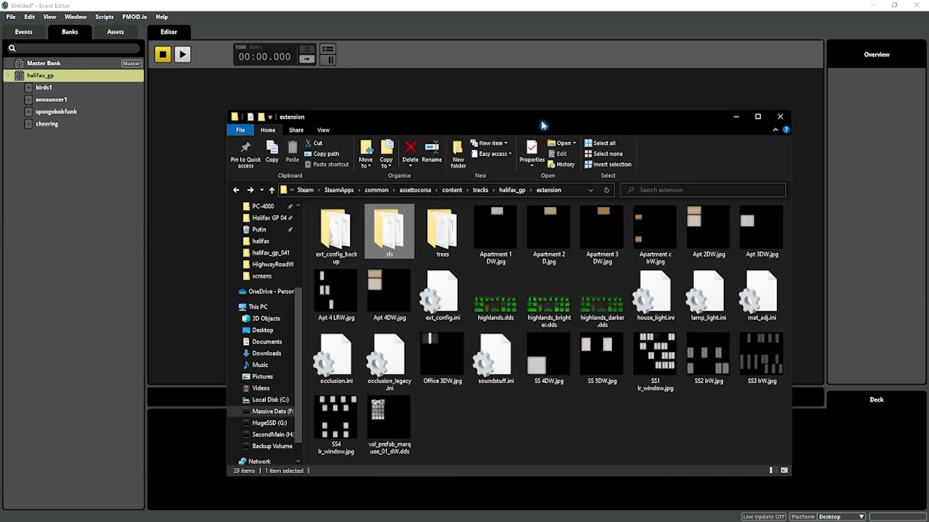
drag(539, 124, 400, 126)
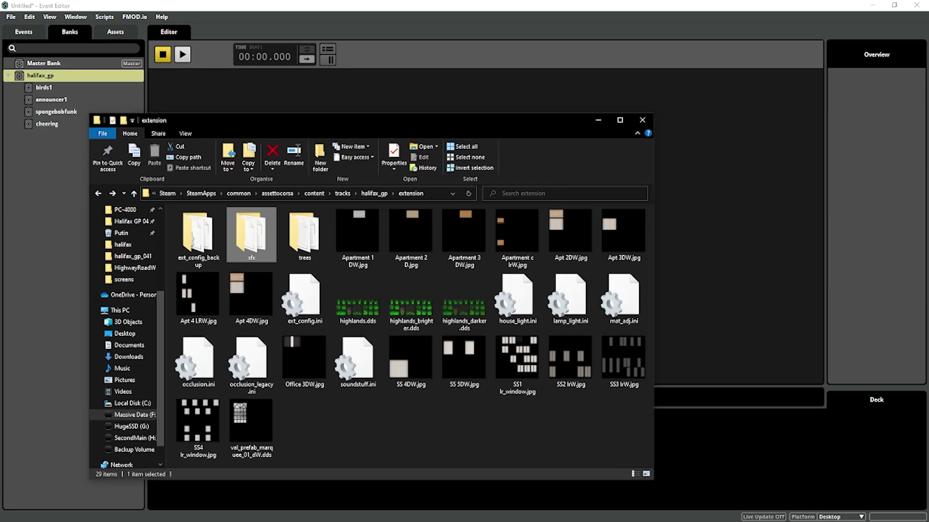
key(alt+Tab)
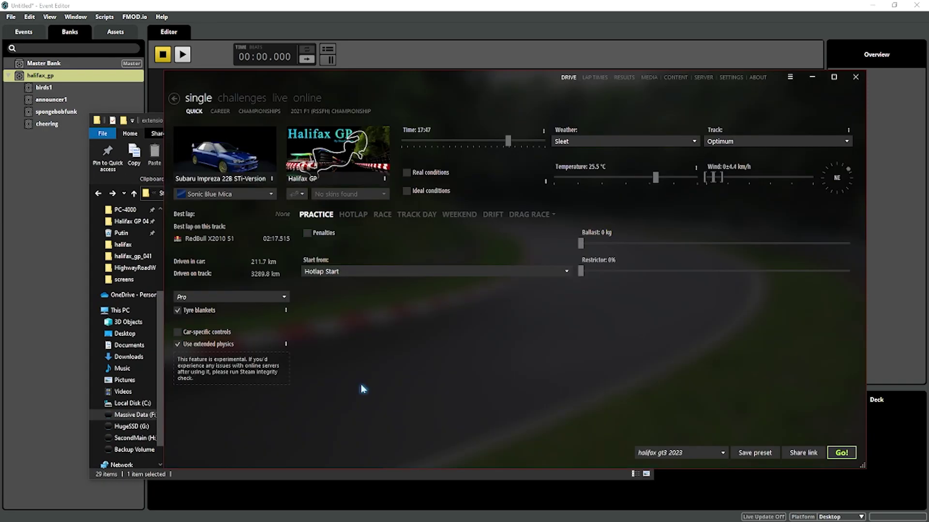
click(847, 452)
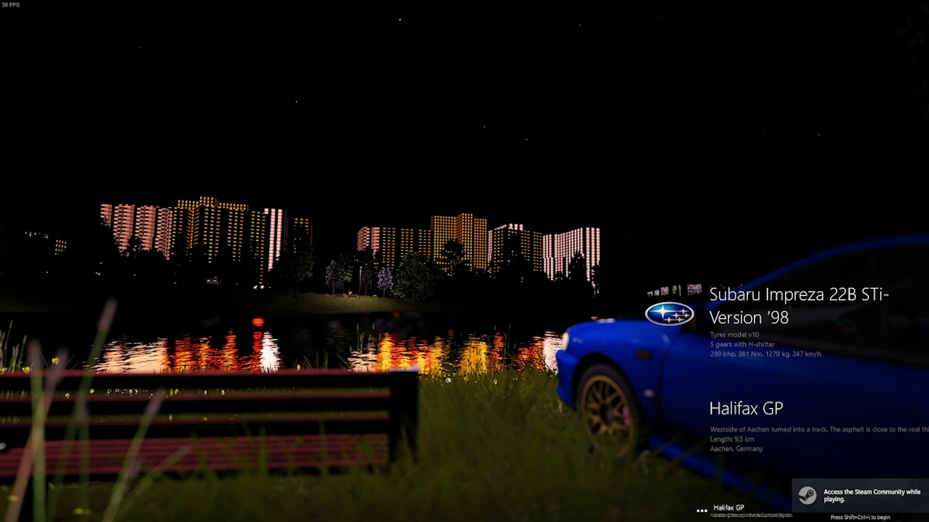
Step: Switch to the track's extension folder and open ext_config.ini in Notepad++
key(alt+Tab)
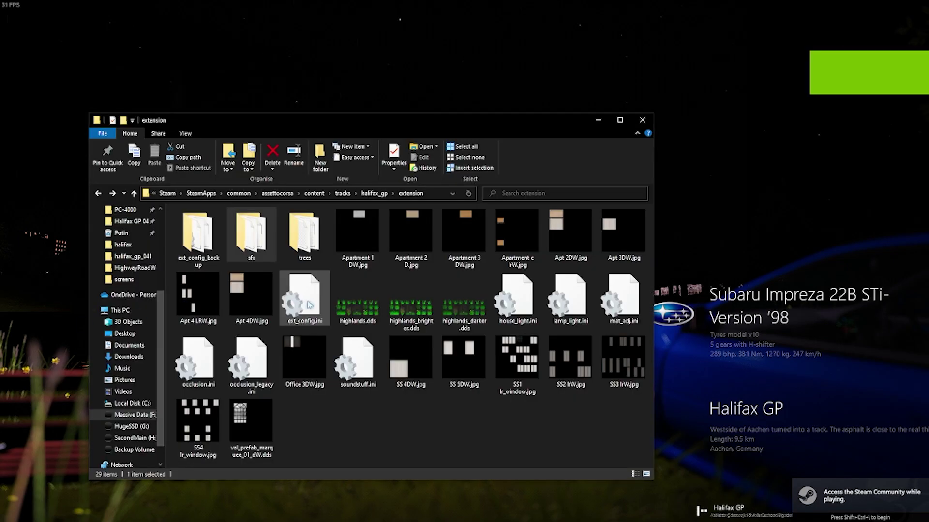
double_click(327, 304)
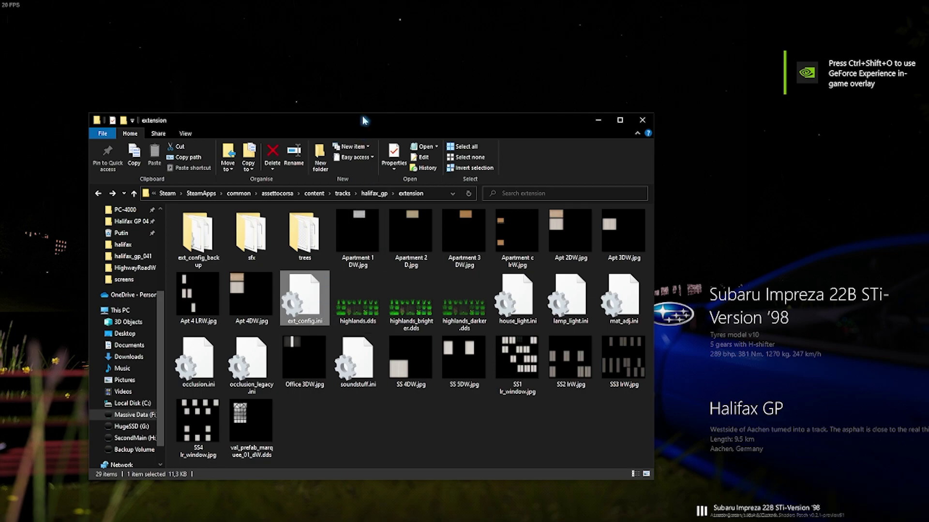
drag(364, 120, 0, 145)
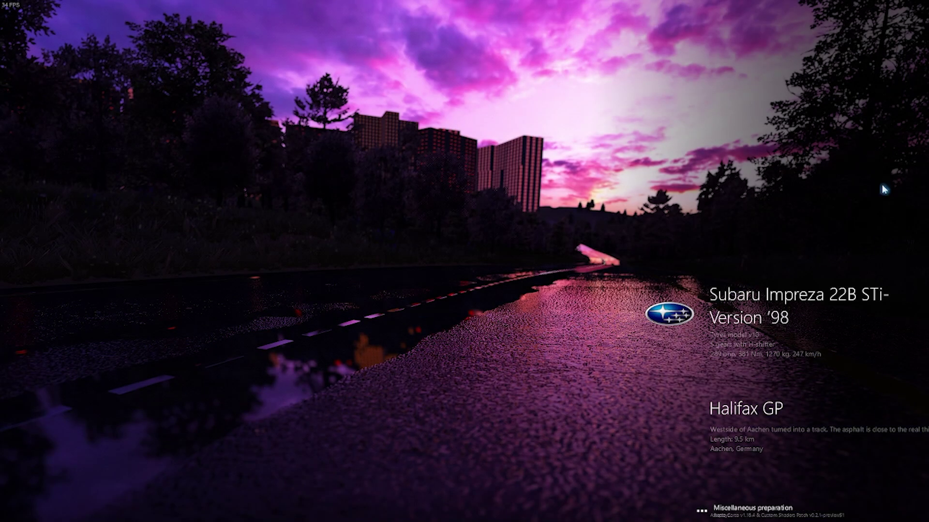
drag(928, 29, 277, 5)
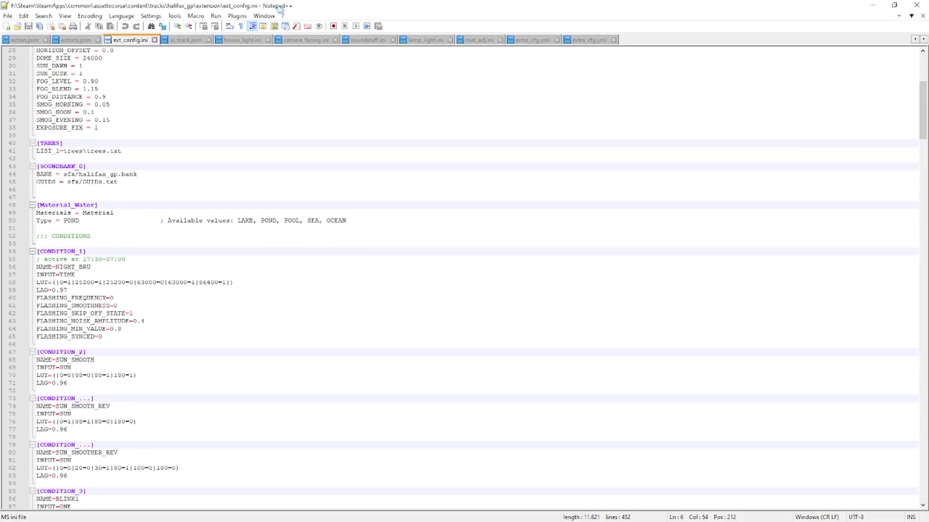
Step: Review the INCLUDE lines and the SOUNDBANK_0 section of ext_config.ini
scroll(227, 223, up, 9)
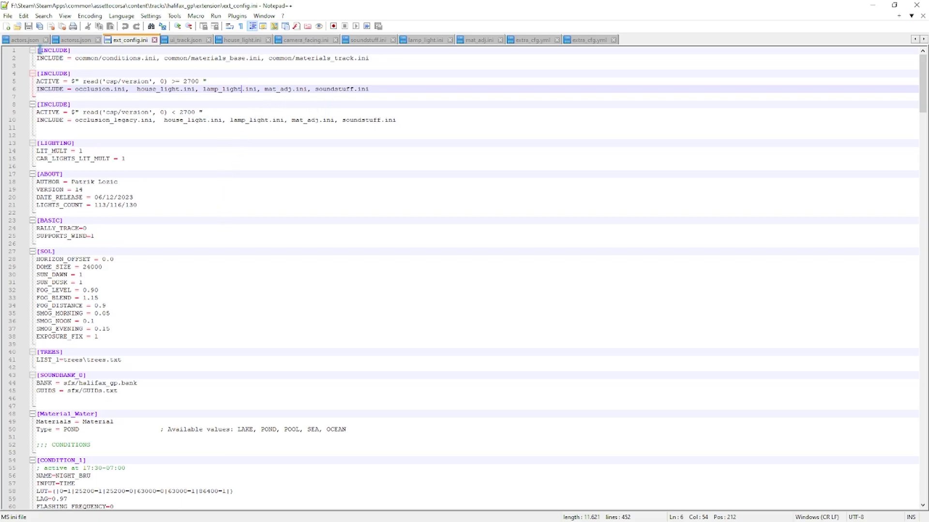
drag(33, 51, 438, 464)
click(353, 336)
scroll(210, 305, up, 10)
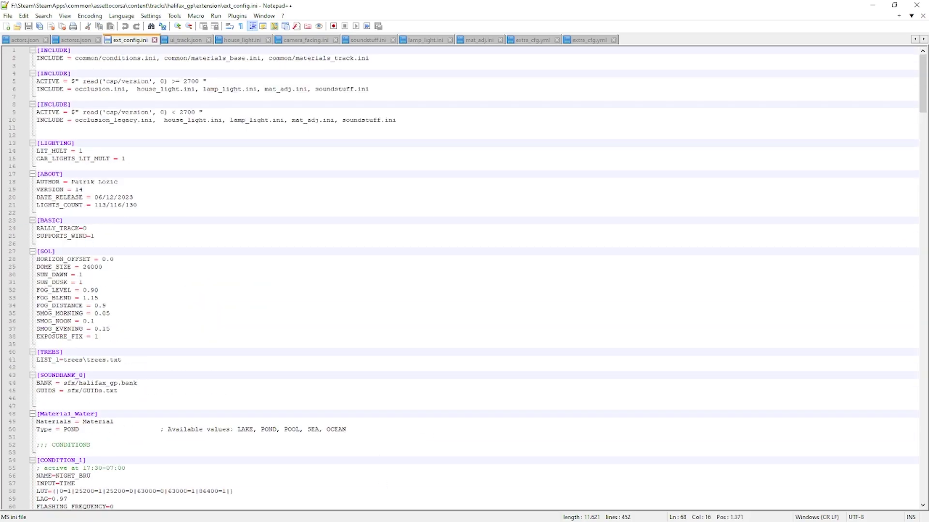
Step: Return to the extension folder in File Explorer and select soundstuff.ini
key(alt+Tab)
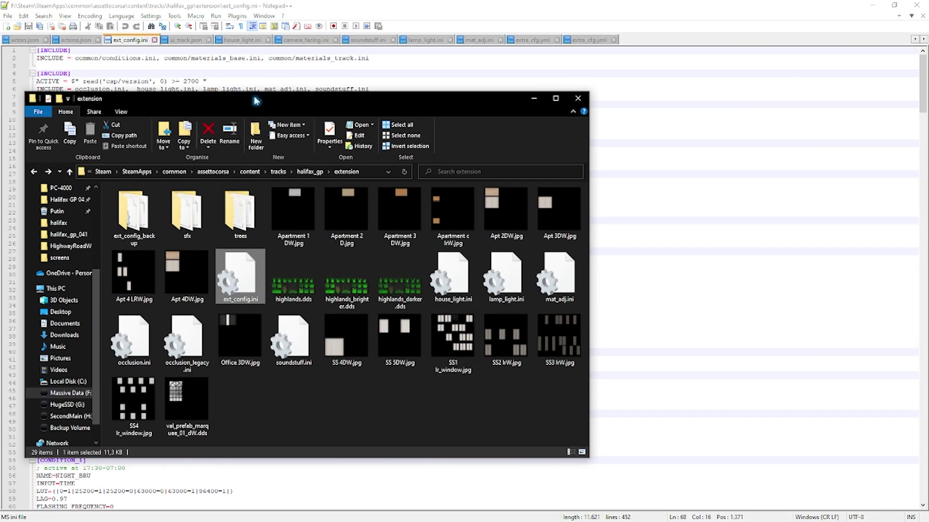
drag(256, 100, 274, 93)
click(312, 336)
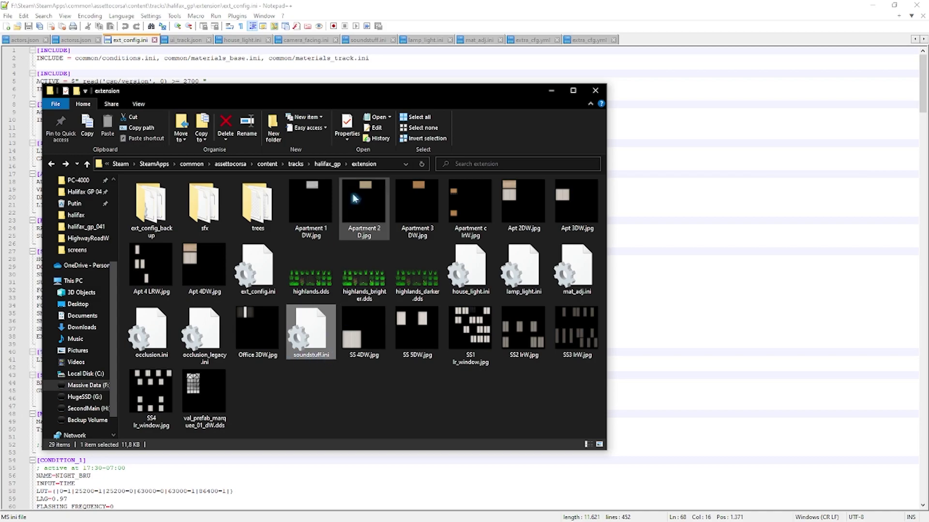
Step: Return to ext_config.ini and examine the soundstuff.ini entry in the INCLUDE line for CSP version 2700 and above
drag(342, 93, 0, 135)
click(99, 66)
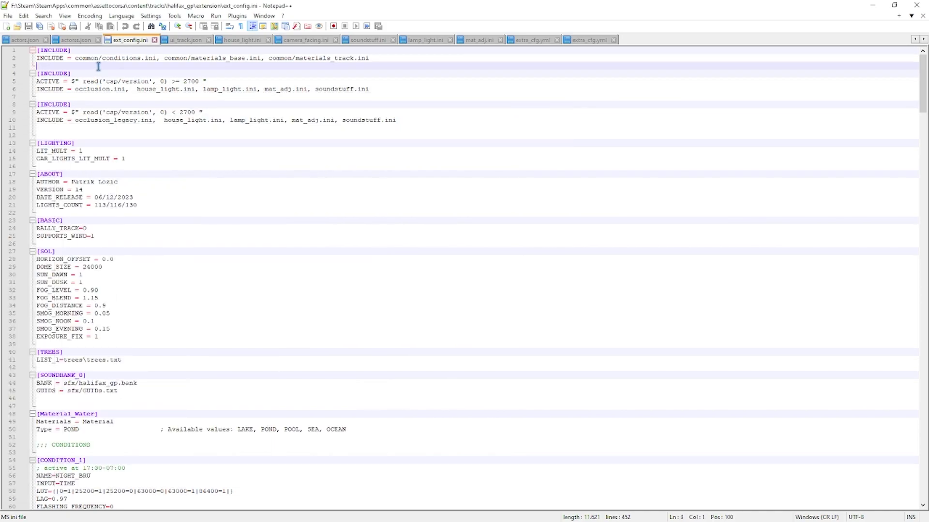
click(71, 89)
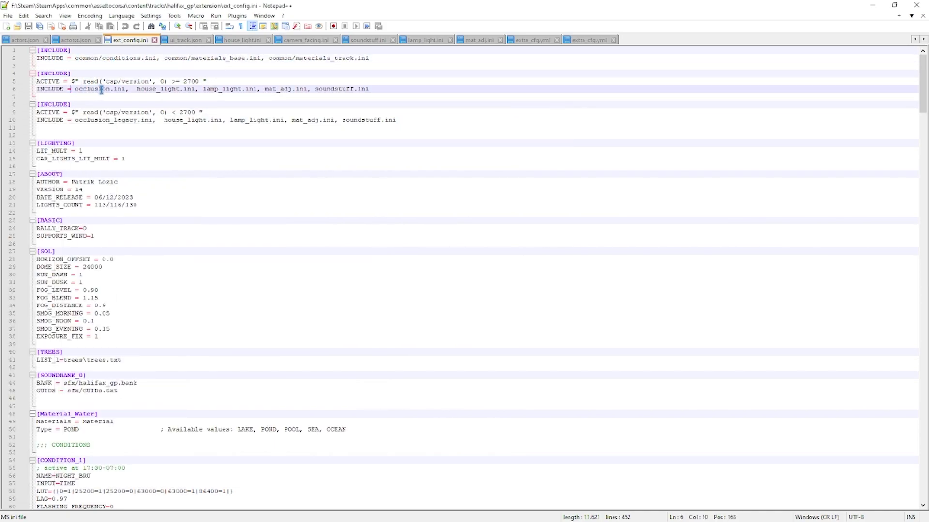
drag(371, 91, 312, 91)
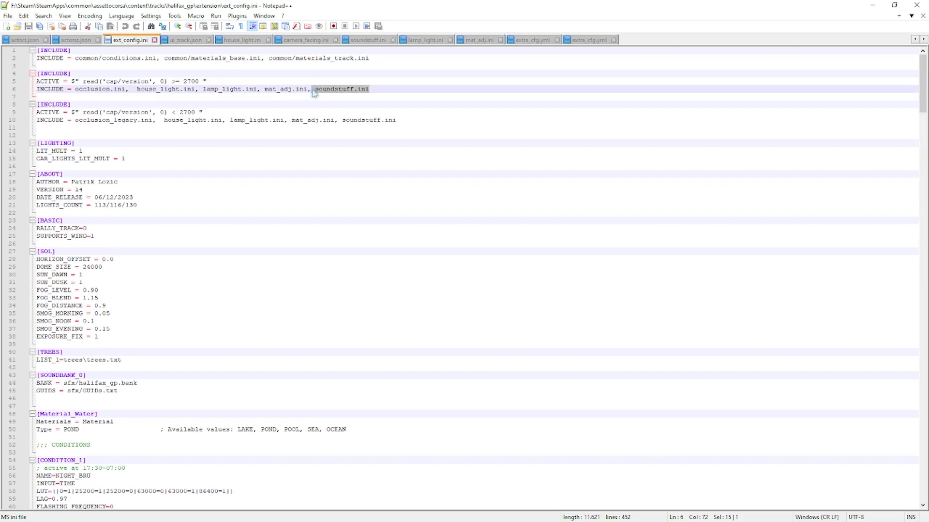
click(463, 83)
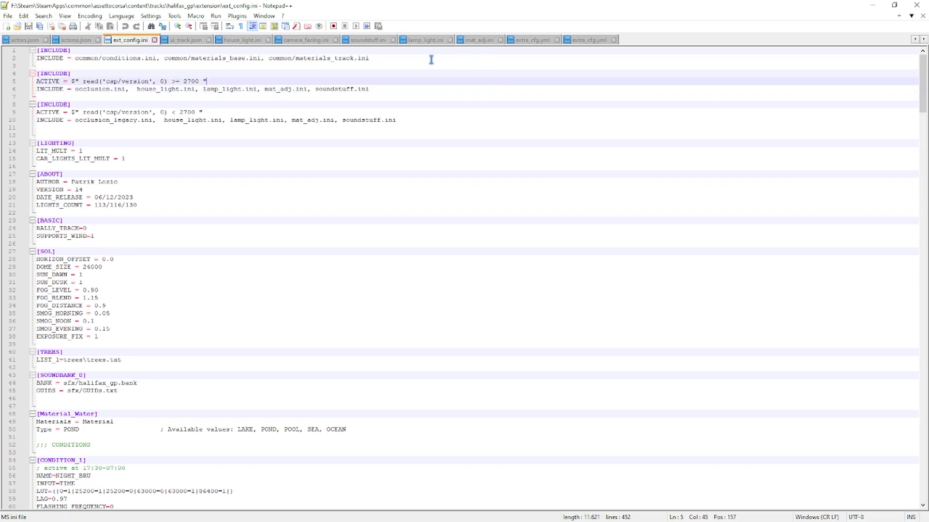
Step: Review the sound events in soundstuff.ini, checking back against ext_config.ini
mouse_move(375, 41)
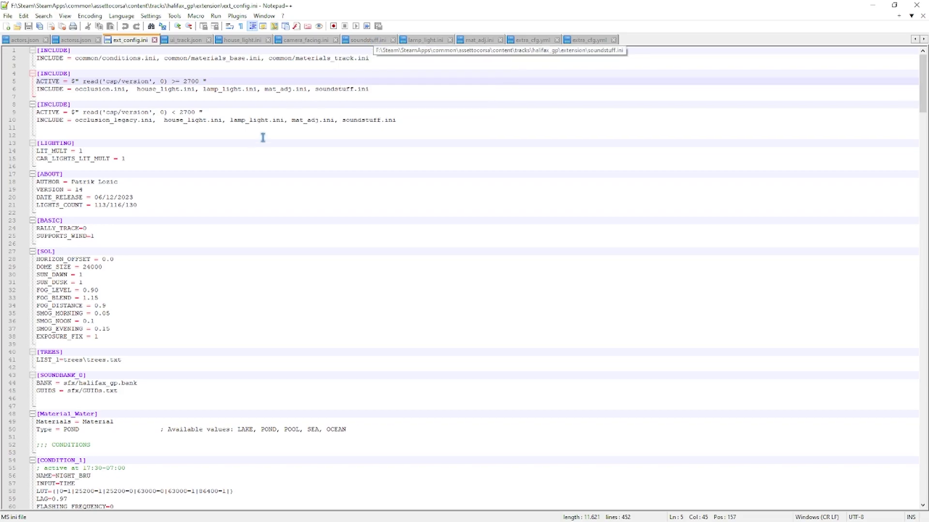
click(383, 41)
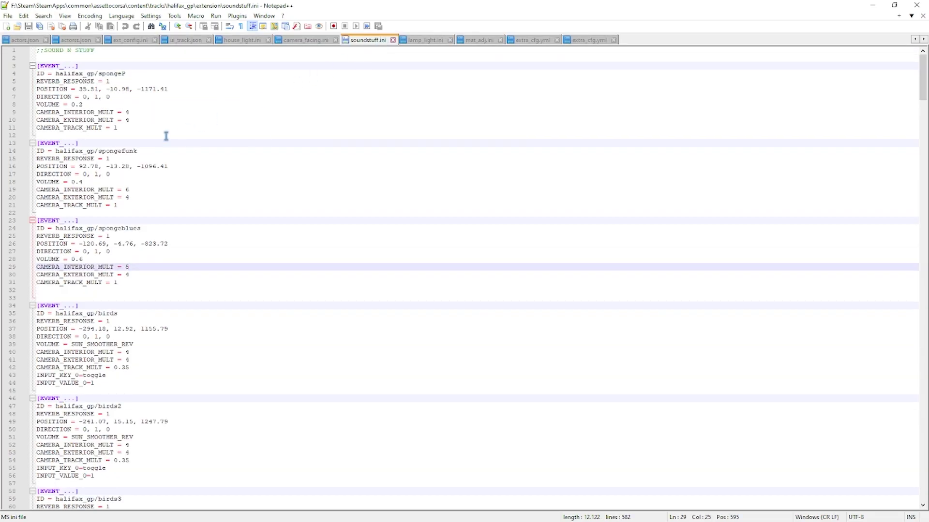
click(512, 231)
drag(551, 400, 203, 90)
click(240, 104)
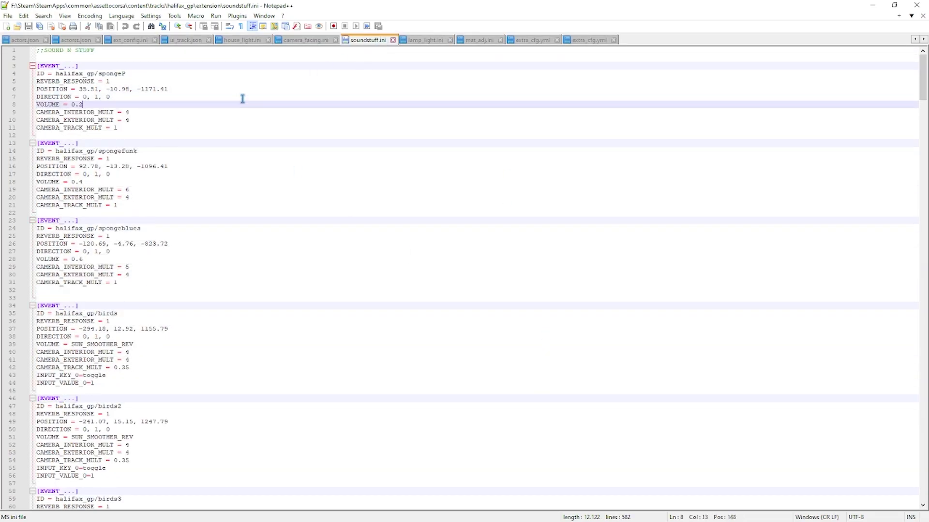
mouse_move(248, 45)
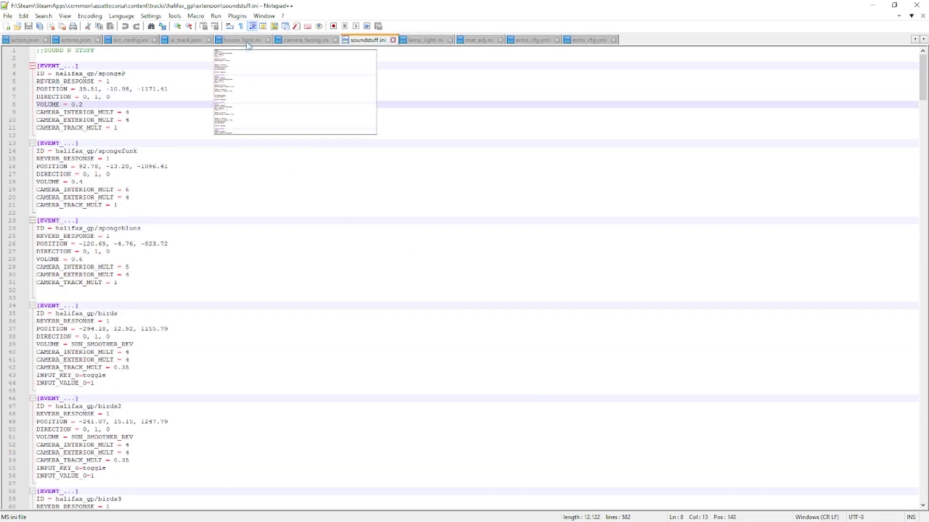
click(129, 40)
click(374, 41)
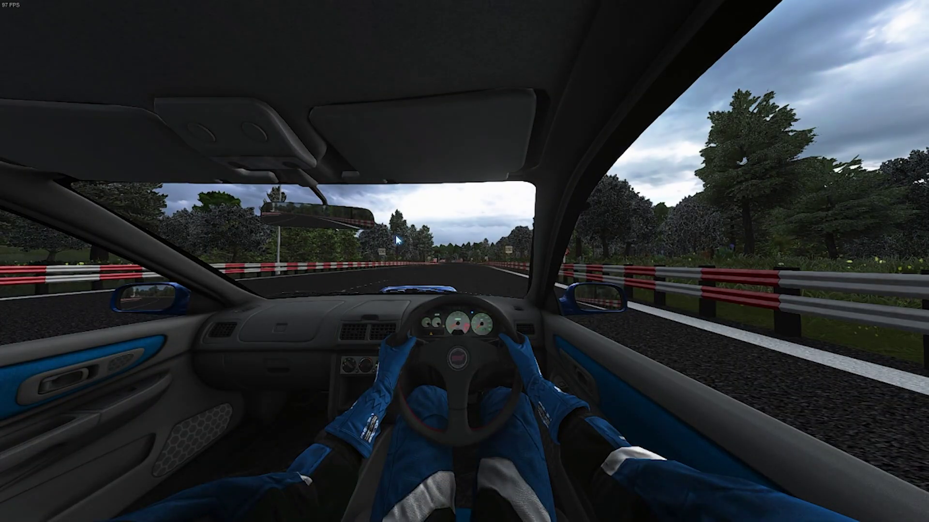
Step: Switch to the running Assetto Corsa session, enable the free camera, and open the Objects Inspector over the wooded ground
key(F7)
key(Down)
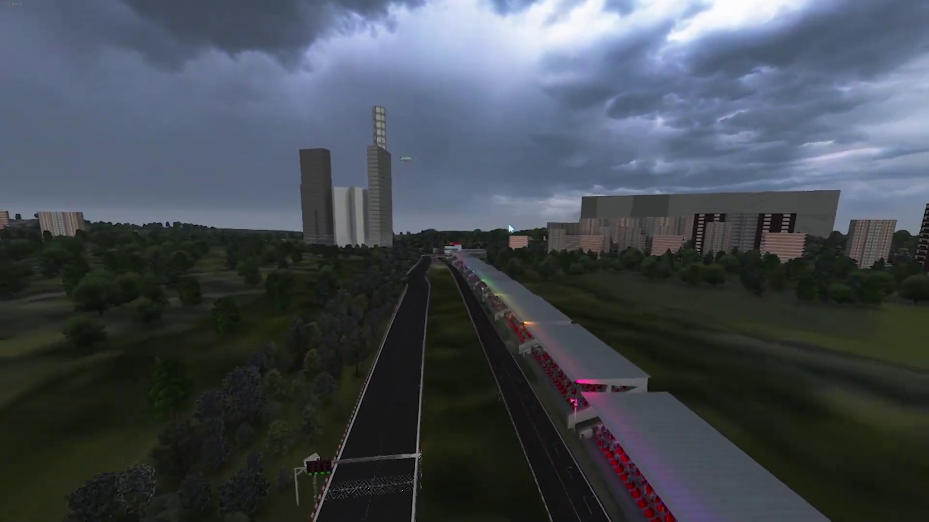
mouse_move(878, 78)
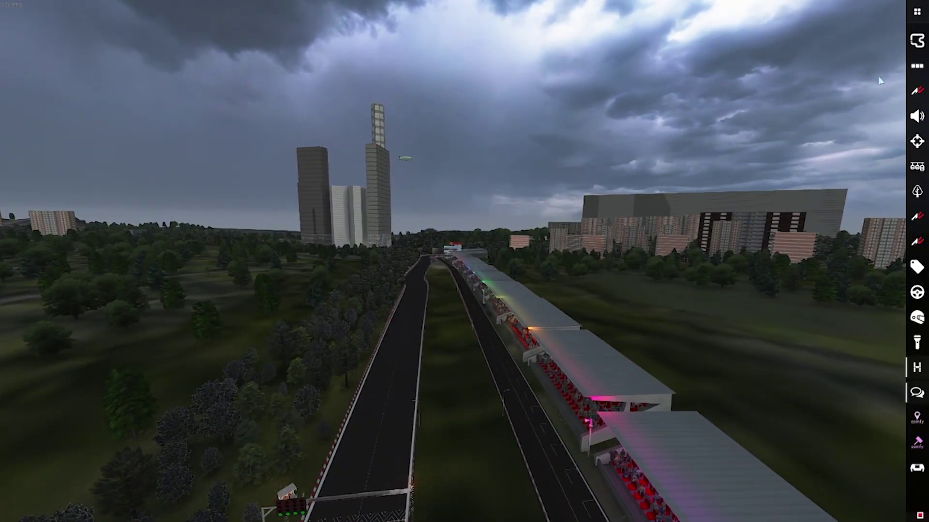
click(910, 143)
drag(721, 233, 173, 282)
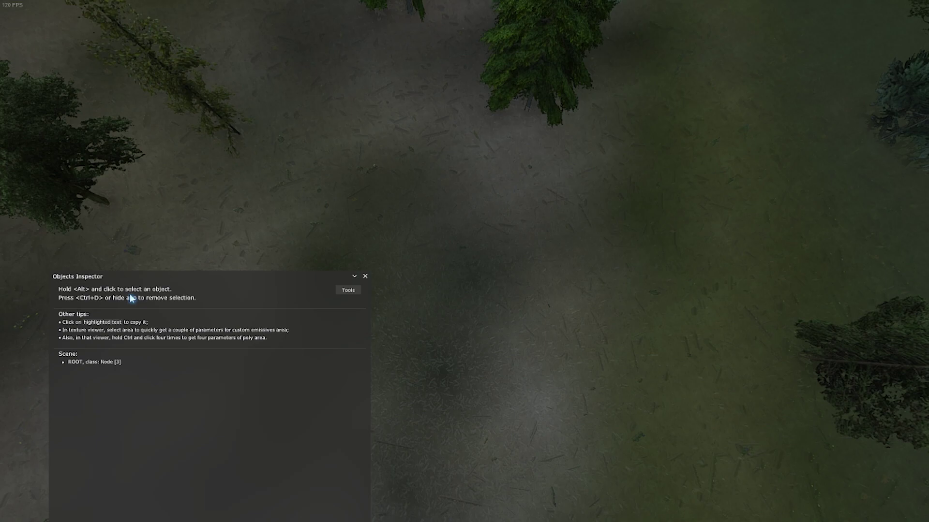
Step: Pick a ground point between the trees with the Objects Inspector and copy its clicked-at coordinates, -913.6, 2.94, 1064.03
alt+click(599, 256)
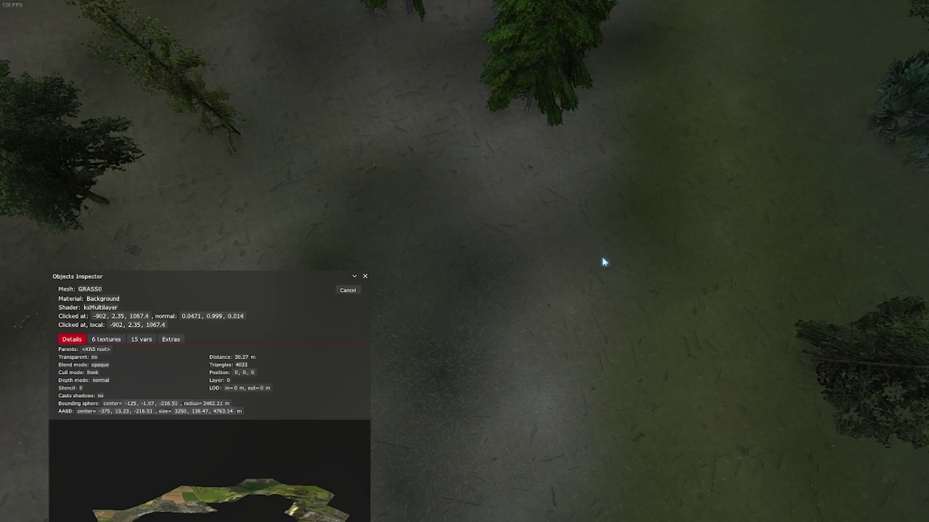
alt+click(604, 262)
alt+click(245, 185)
alt+click(629, 165)
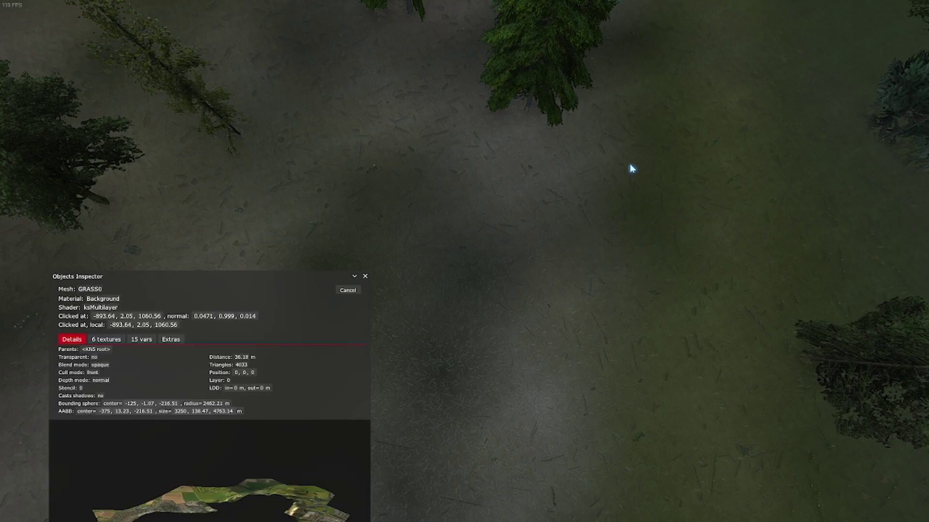
drag(610, 277, 377, 116)
alt+click(469, 278)
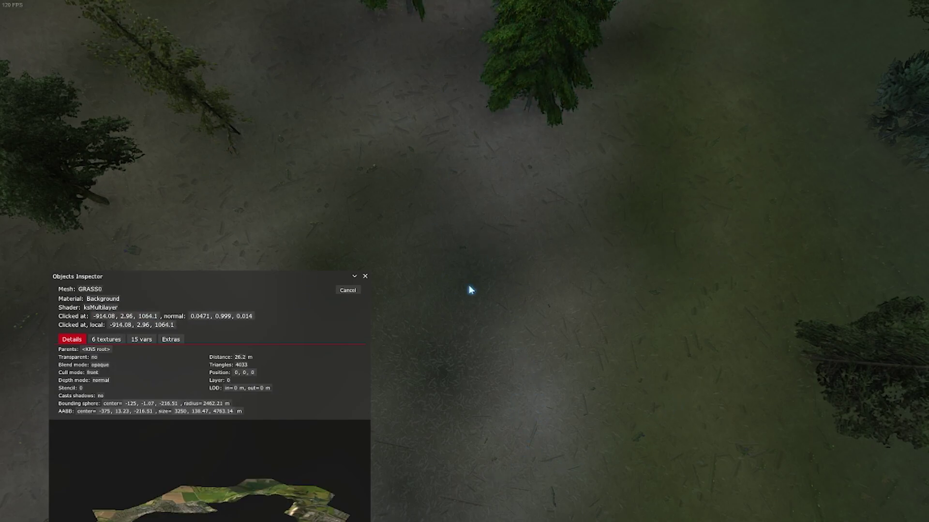
alt+click(475, 277)
alt+click(474, 277)
click(132, 319)
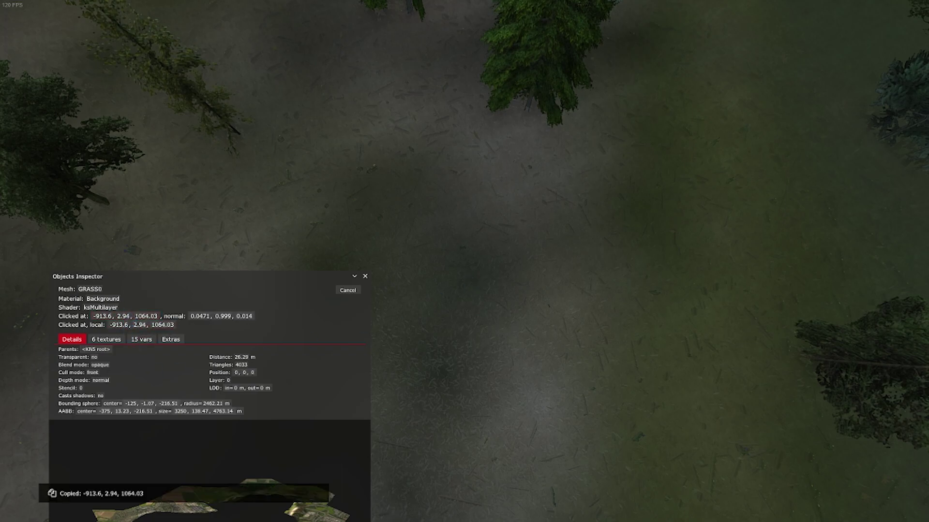
Step: Switch to soundstuff.ini and paste the coordinates -913.6, 2.94, 1064.03 on a separate line among new blank lines above the first event
key(alt+Tab)
key(End)
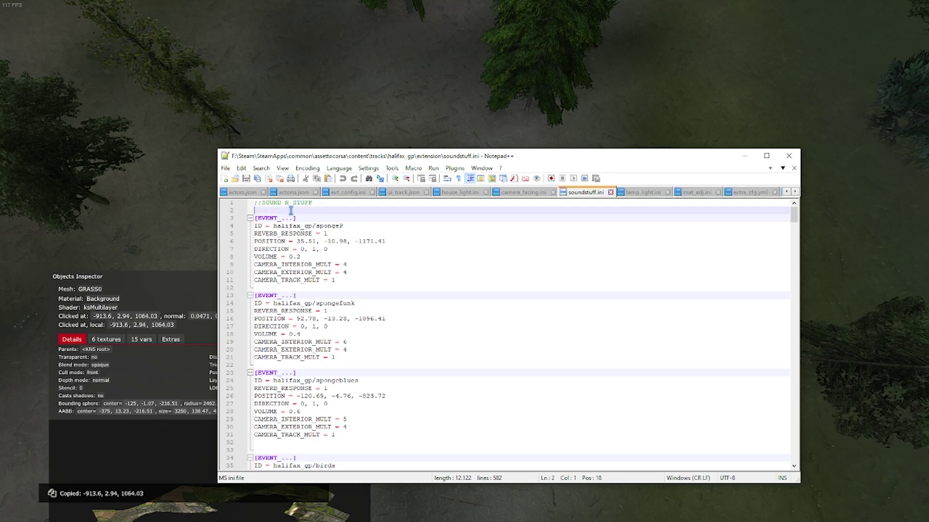
key(Return)
key(Return)
key(Return)
key(Return)
key(Return)
key(Up)
key(Up)
key(ctrl+v)
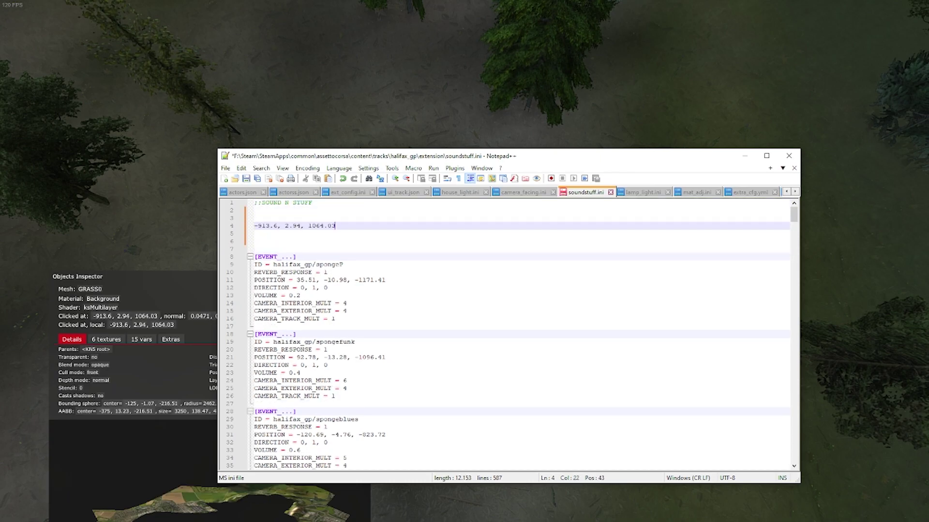
drag(362, 224, 249, 224)
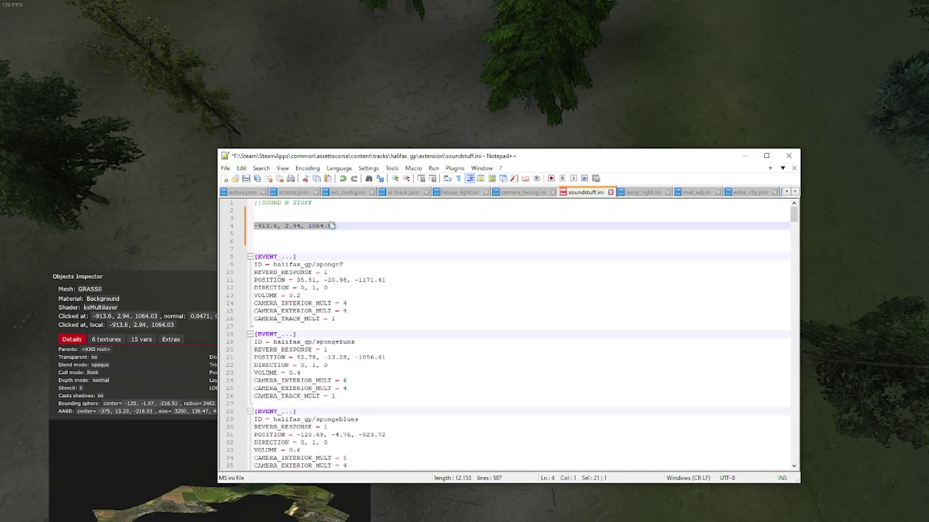
click(340, 220)
Step: Duplicate the halifax_gp/spongeP event block directly below the file's heading comment, above the pasted coordinates
drag(346, 323, 252, 256)
key(ctrl+c)
click(261, 212)
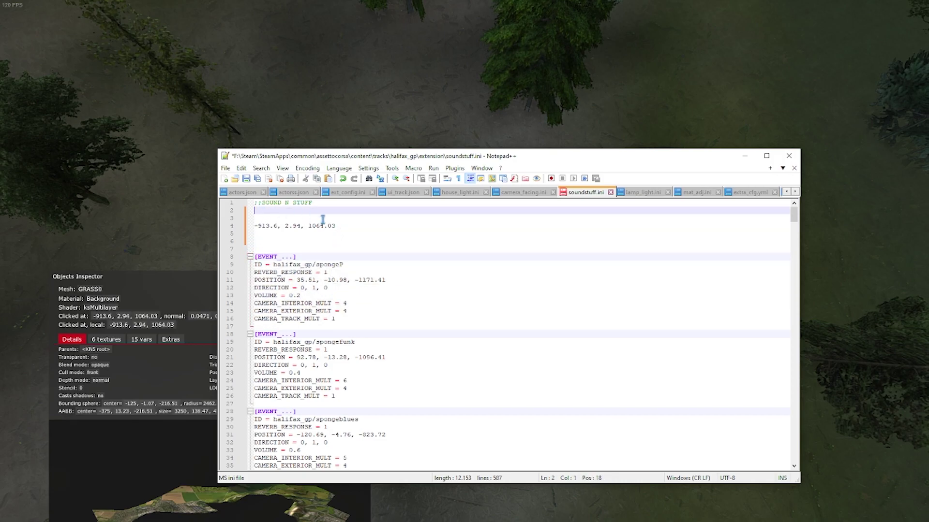
key(ctrl+v)
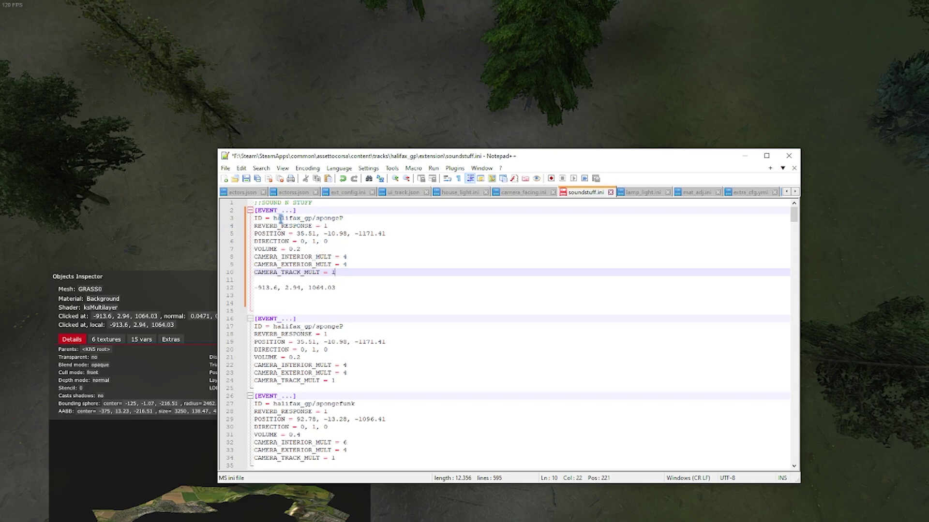
Step: Switch to the track's extension sfx folder and open GUIDs.txt to look up the event ID
drag(271, 218, 343, 218)
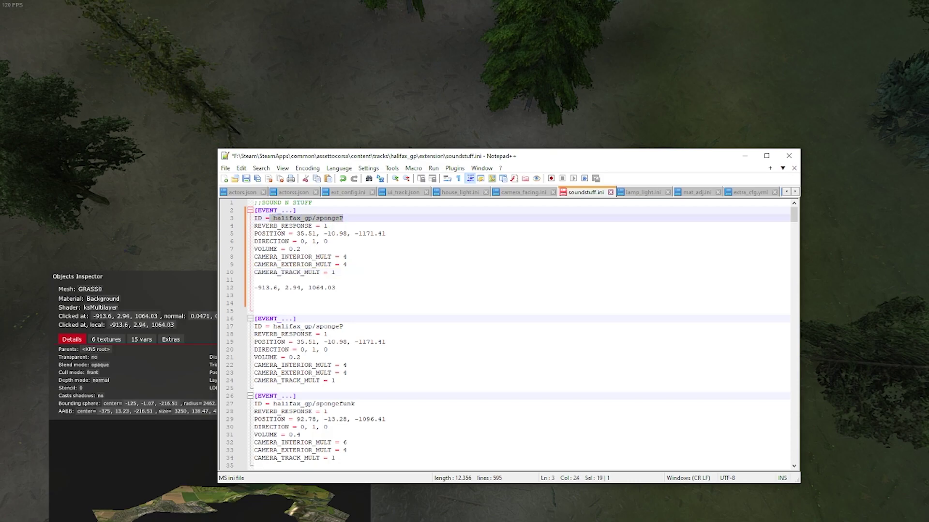
key(alt+Tab)
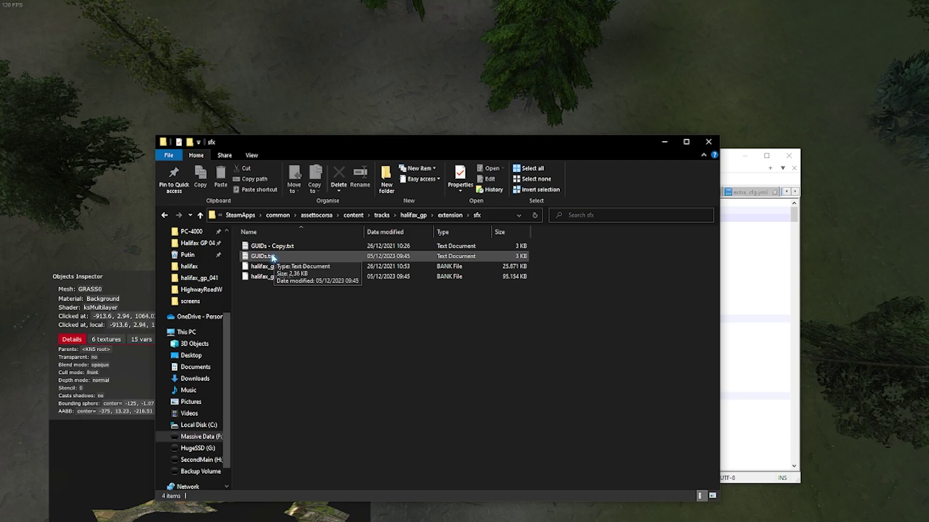
click(271, 257)
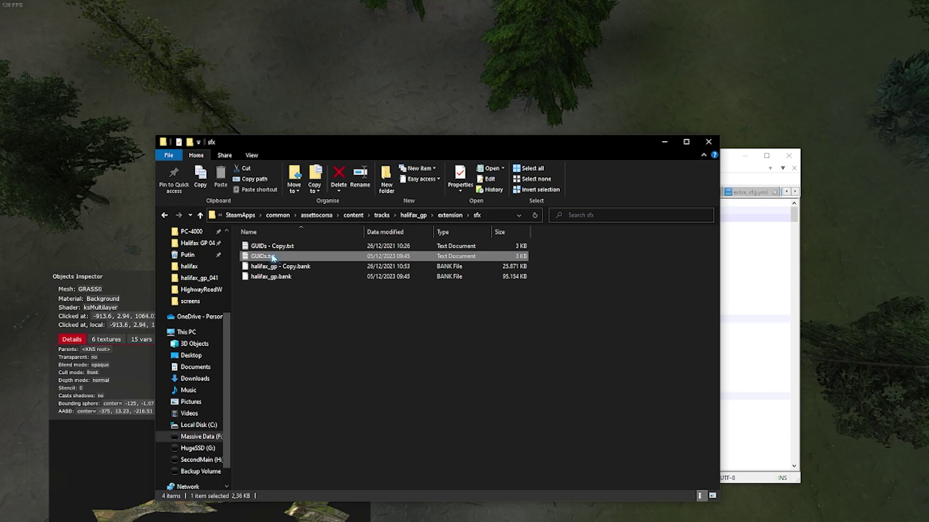
double_click(272, 257)
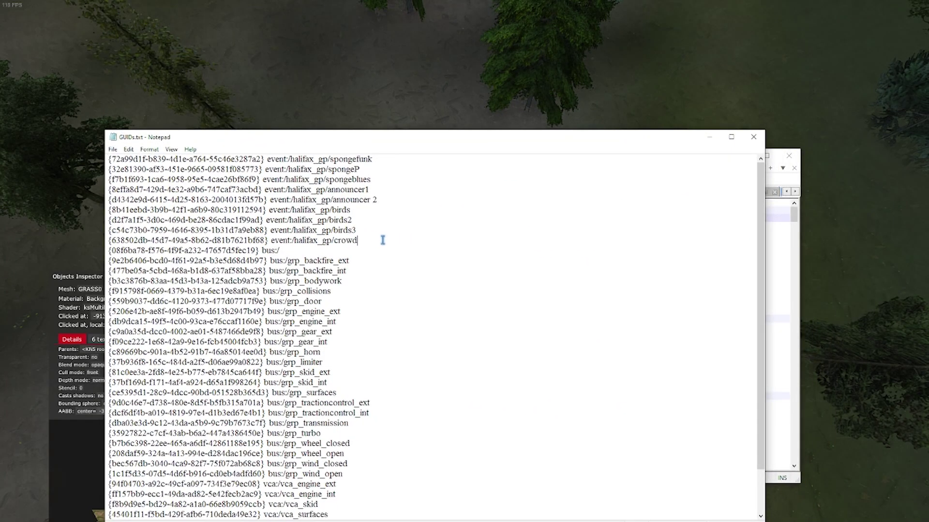
Step: Examine the event entries in GUIDs.txt, comparing the folder and event name parts of halifax_gp/birds
drag(382, 240, 246, 153)
click(391, 184)
drag(330, 210, 293, 214)
click(332, 210)
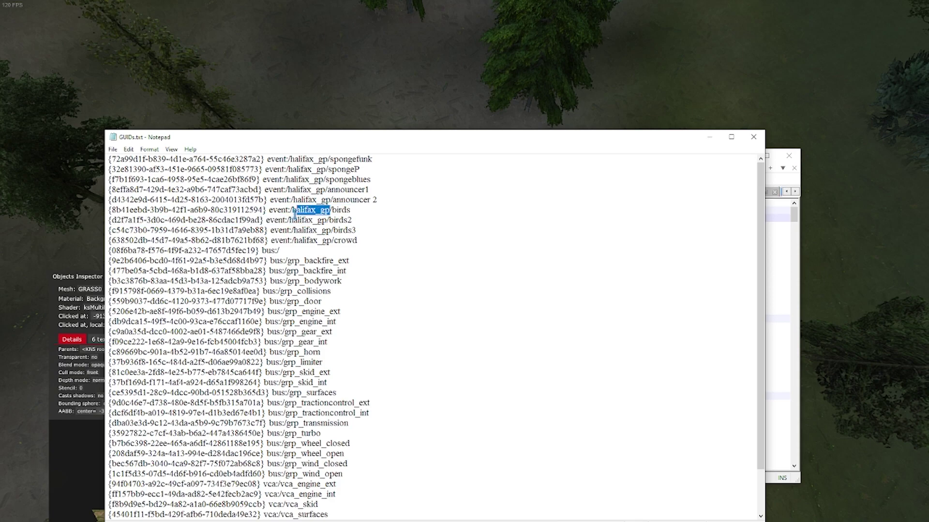
click(328, 211)
drag(334, 211, 350, 210)
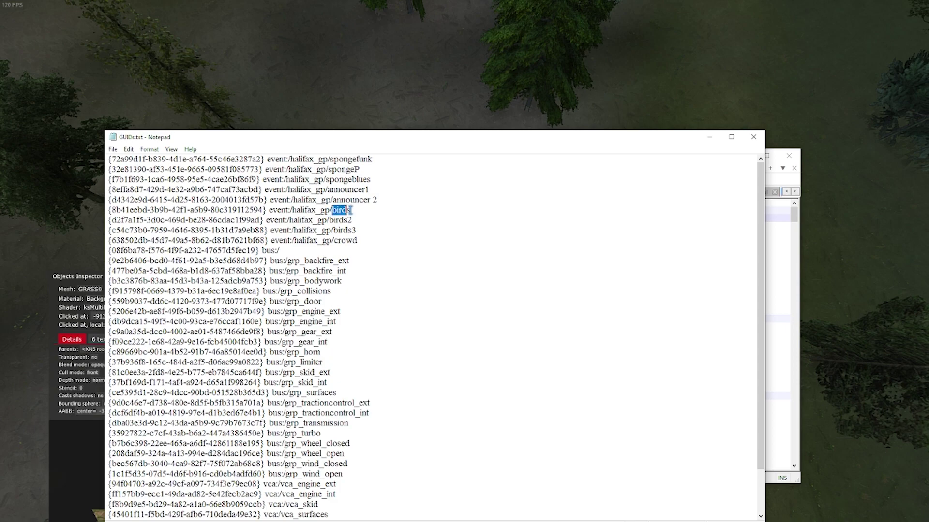
click(350, 209)
Step: Switch to FMOD Studio, inspect the halifax_gp bank and its birds event, and minimize the project
key(alt+Tab)
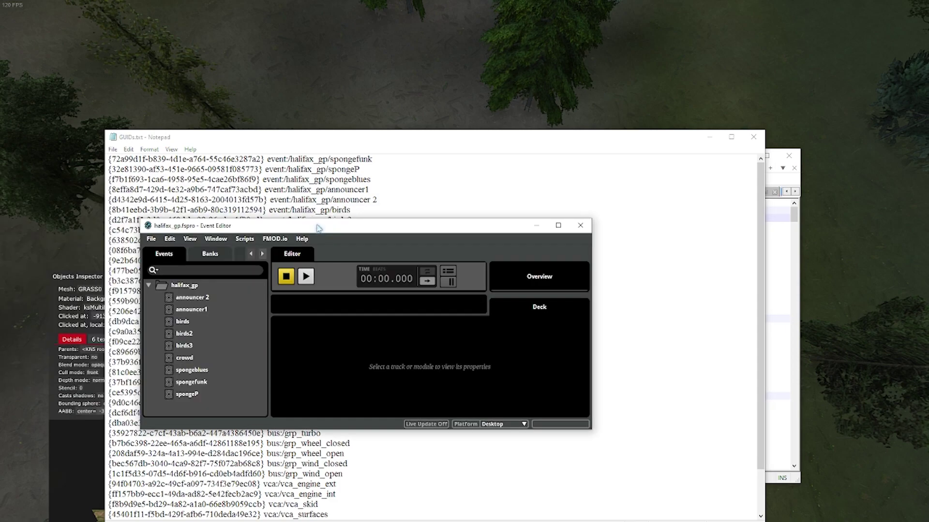
click(171, 287)
click(213, 258)
click(189, 288)
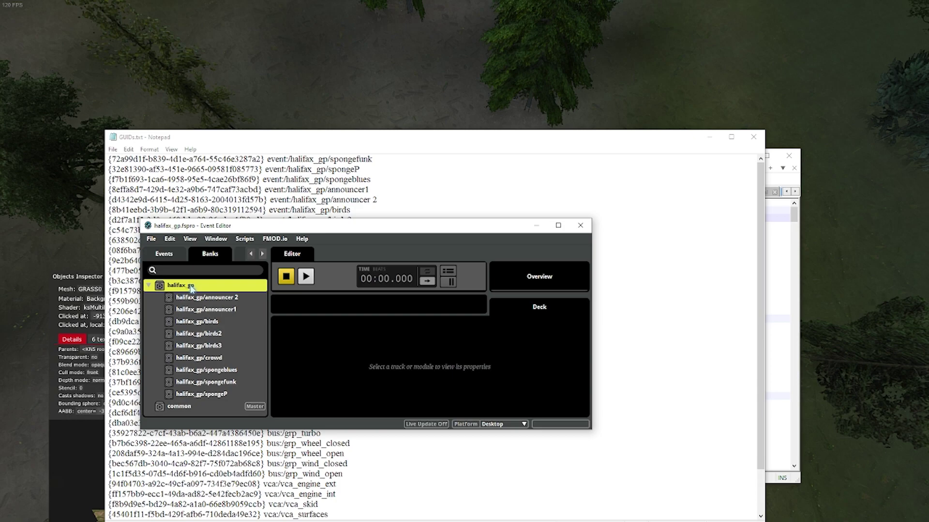
click(209, 321)
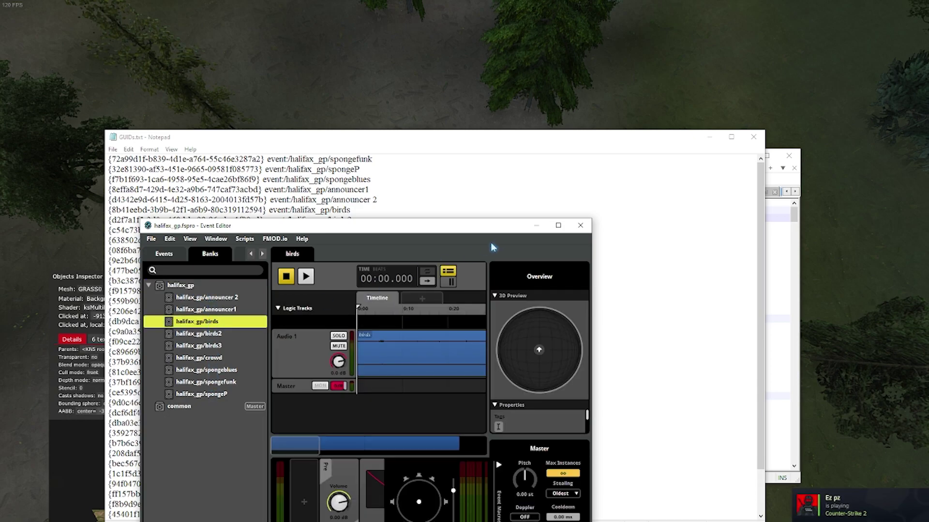
click(536, 225)
Step: Copy halifax_gp/birds from GUIDs.txt and set it as the ID of the duplicated event in soundstuff.ini
drag(353, 210, 292, 210)
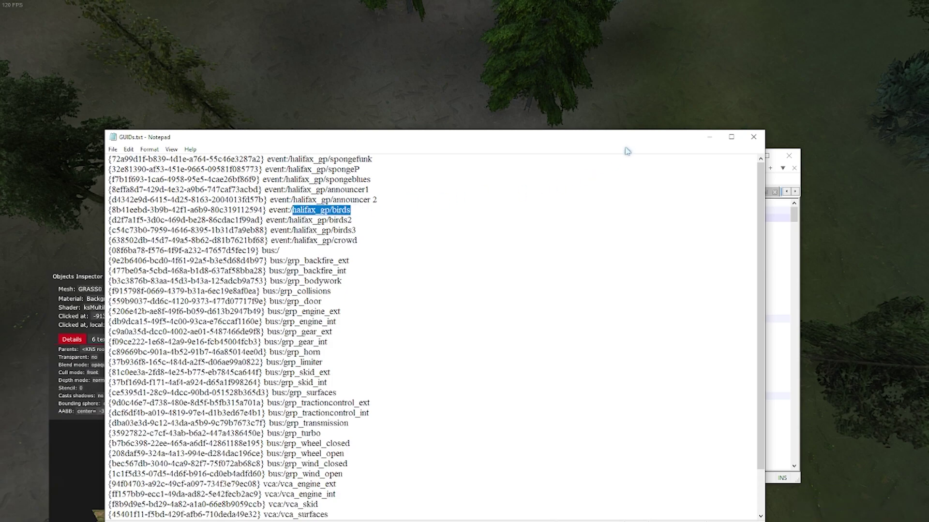
click(702, 141)
click(722, 272)
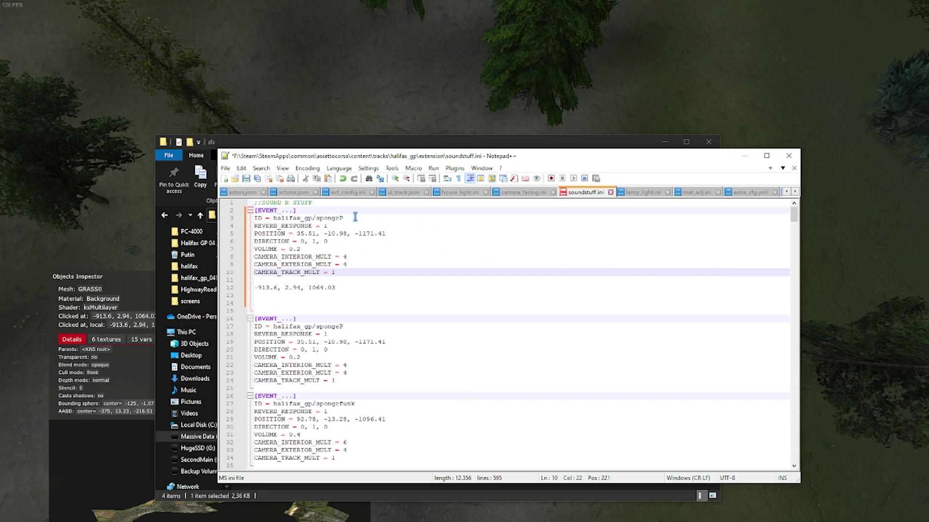
drag(355, 217, 272, 221)
key(ctrl+v)
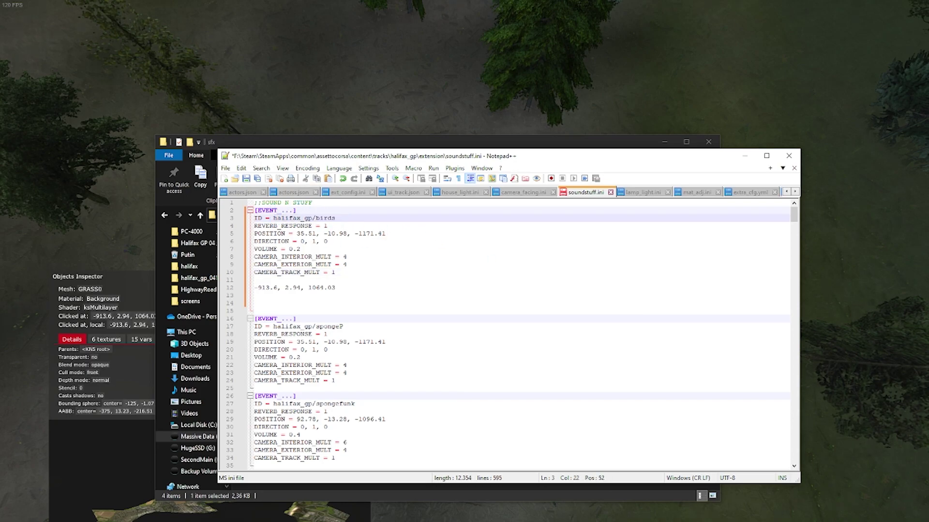
Step: Move the coordinates noted below the birds event into its POSITION entry: -913.6, 2.94, 1064.03
drag(335, 226, 323, 226)
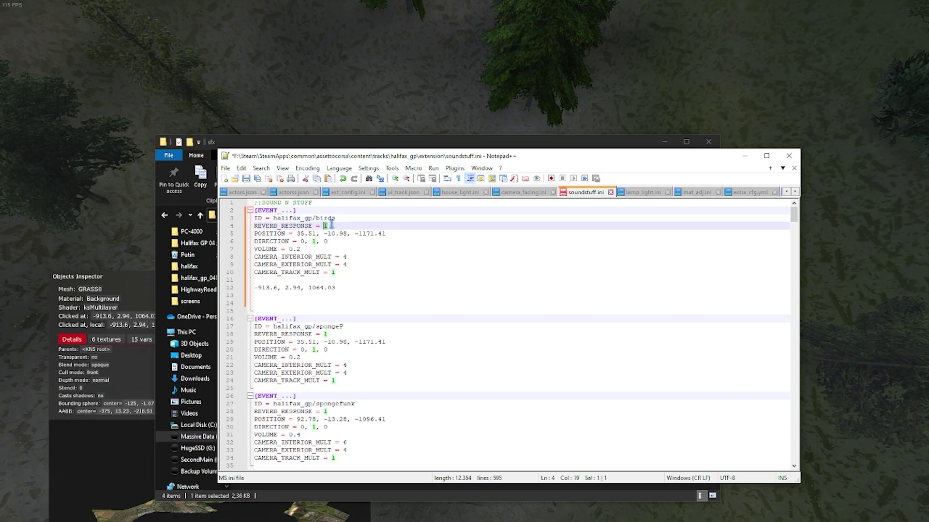
click(334, 224)
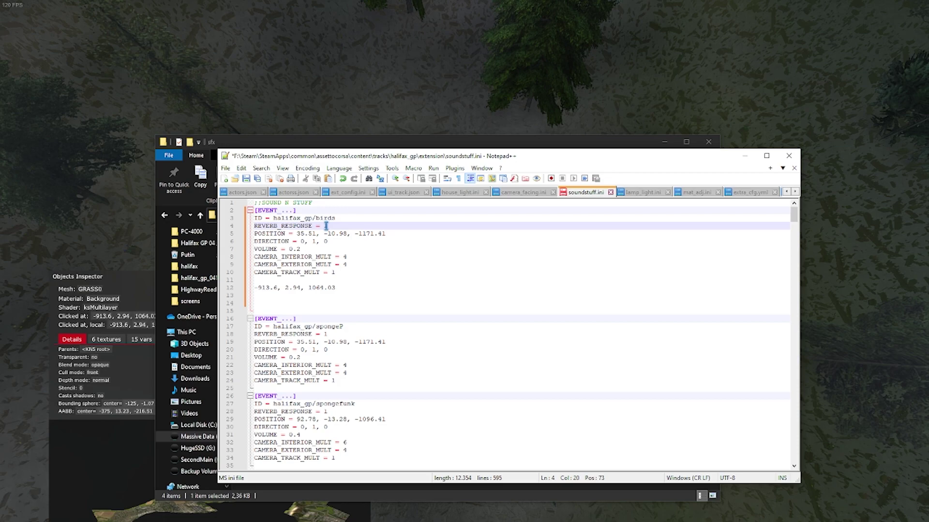
drag(331, 226, 250, 227)
click(301, 234)
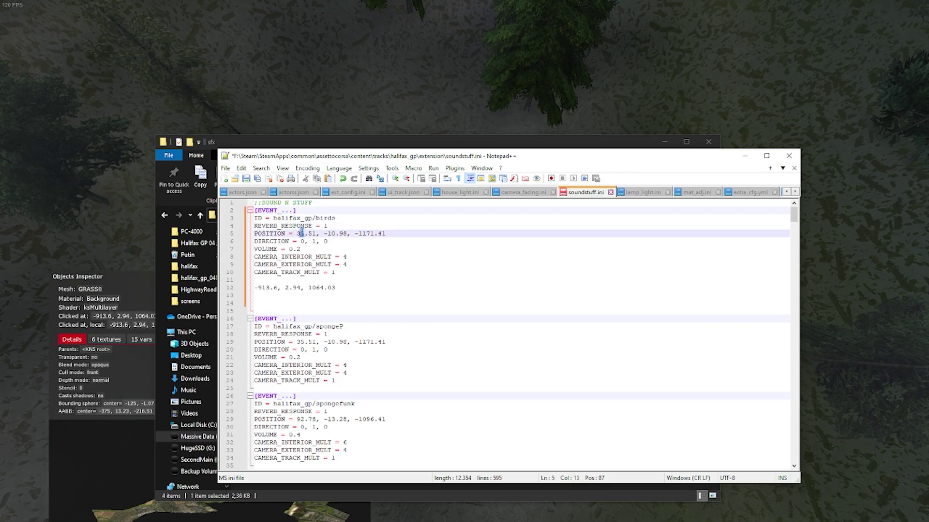
drag(415, 234, 296, 234)
click(347, 280)
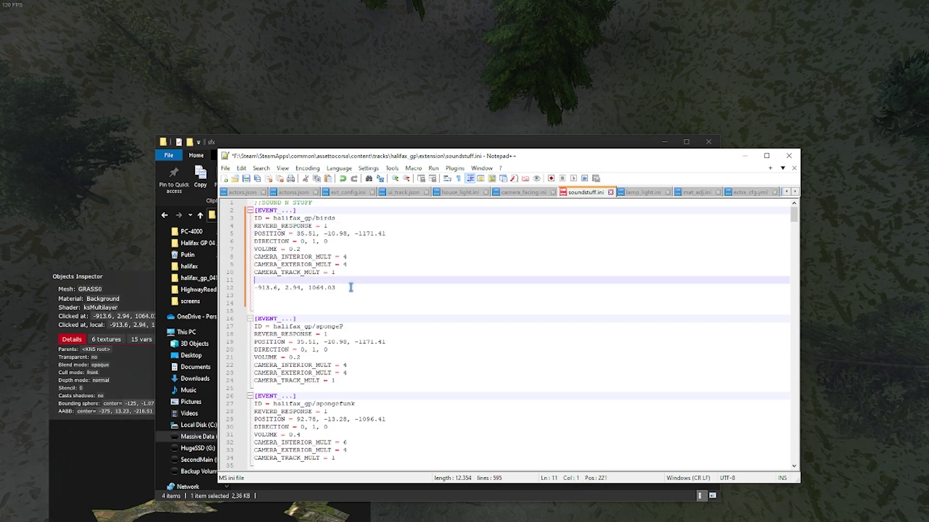
drag(352, 287, 253, 288)
key(Delete)
click(394, 230)
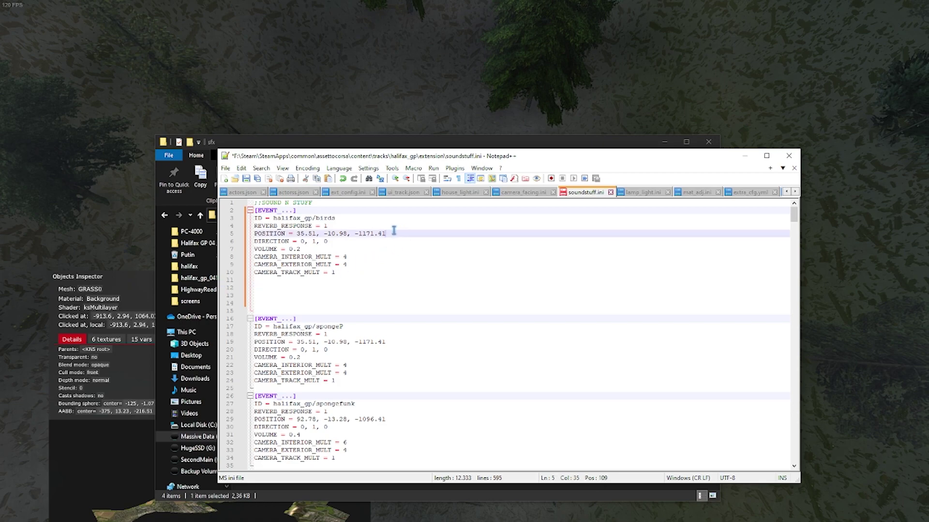
drag(393, 233, 329, 242)
key(ctrl+v)
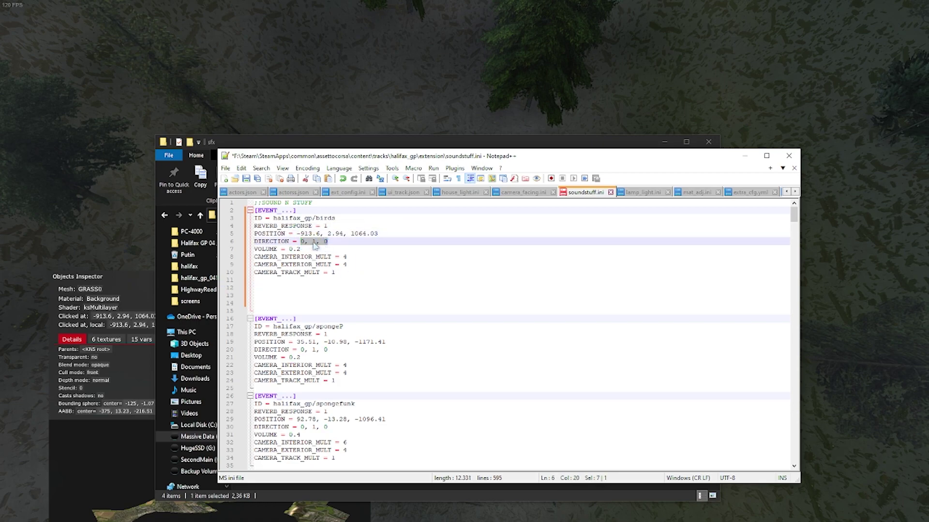
Step: Examine the birds event's direction, volume and interior, exterior and track camera multiplier entries
key(Right)
double_click(316, 241)
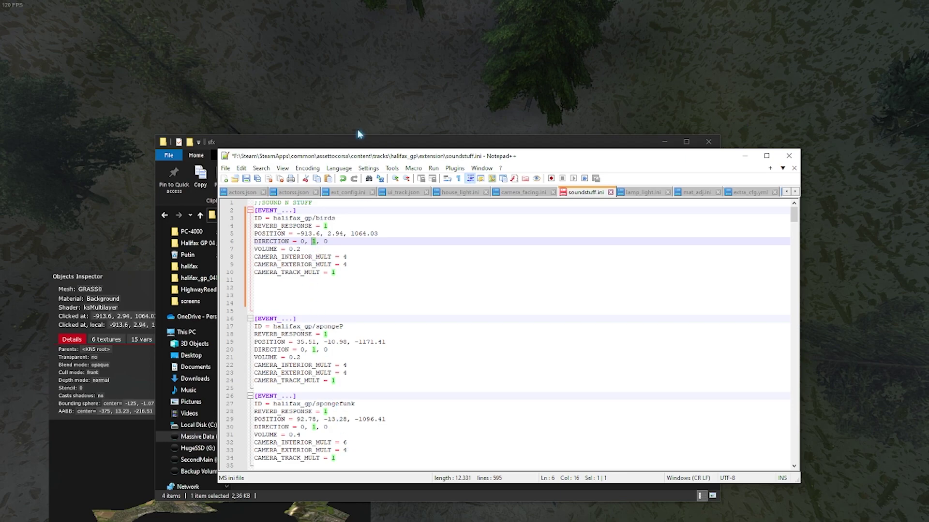
click(301, 248)
drag(301, 248, 240, 252)
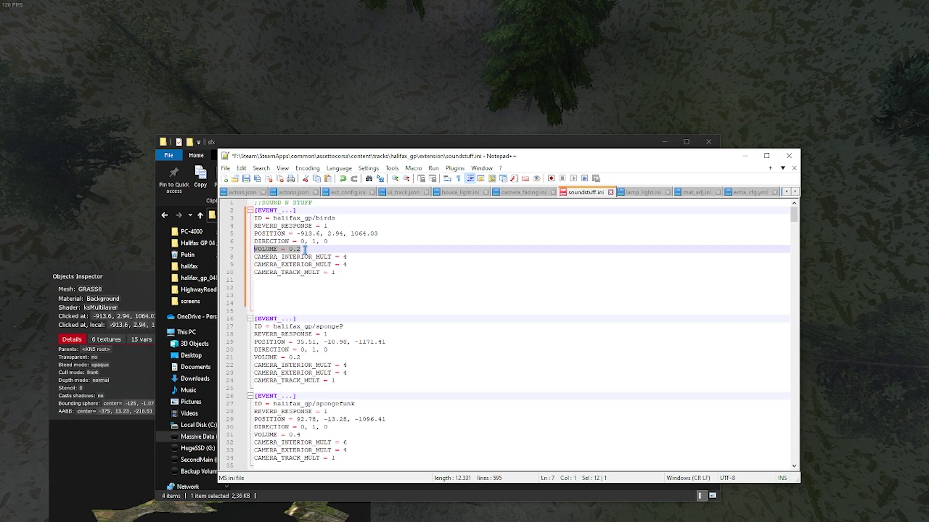
drag(305, 250, 353, 259)
click(288, 257)
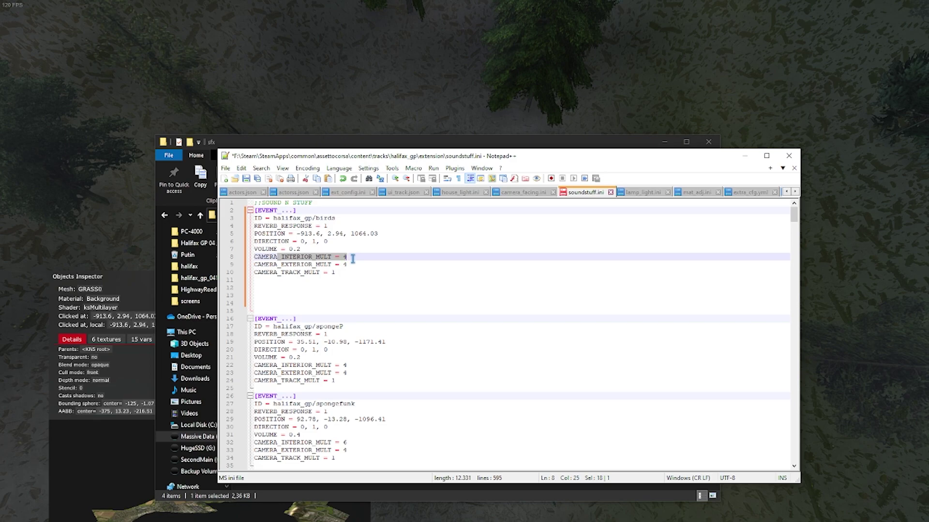
drag(358, 264, 253, 266)
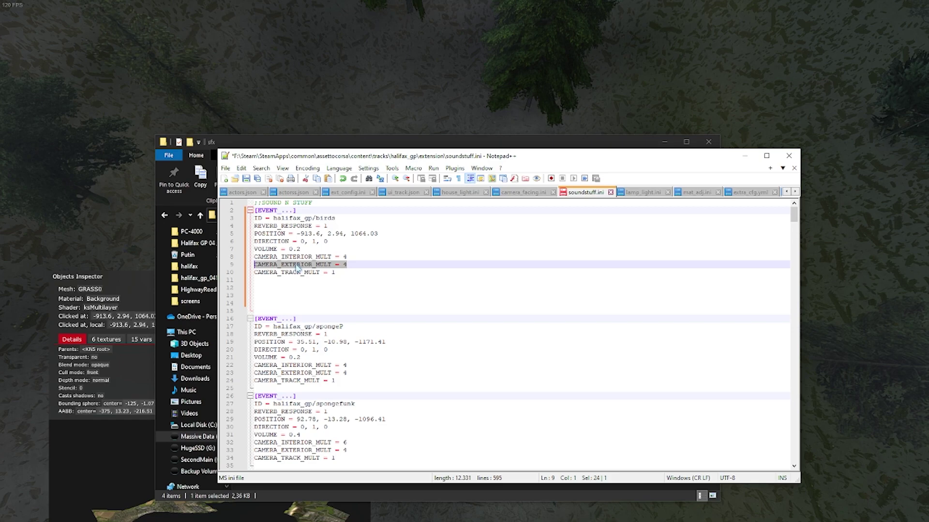
click(297, 268)
drag(269, 265, 339, 273)
click(358, 264)
click(260, 265)
click(339, 274)
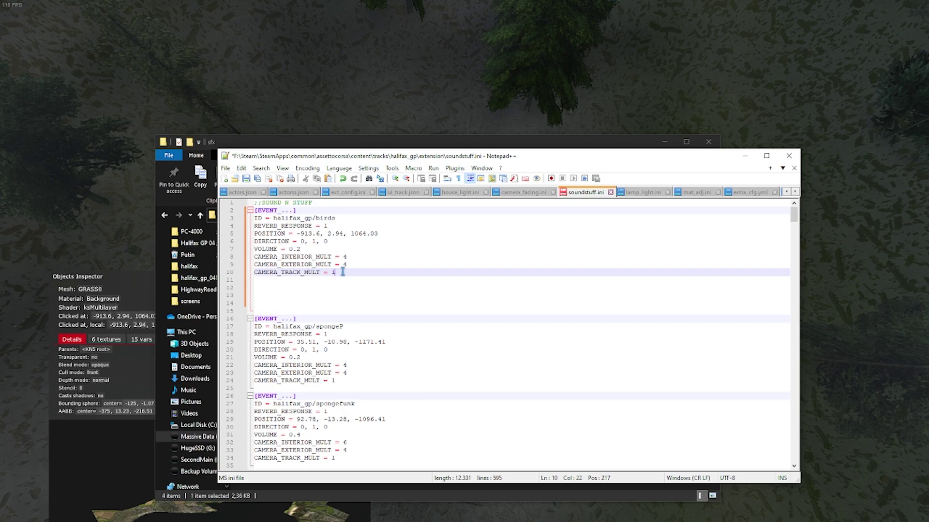
Step: Check the birds event's position entry and save soundstuff.ini
drag(392, 233, 286, 235)
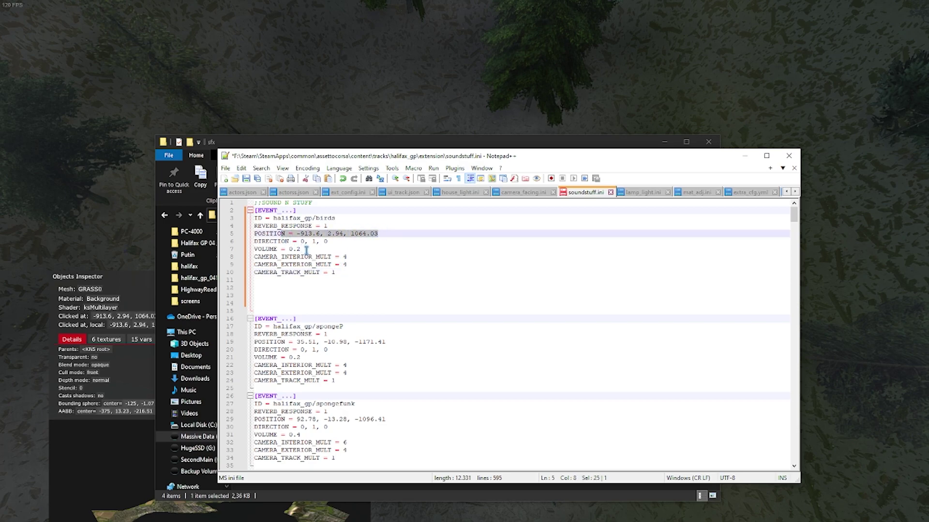
click(372, 279)
key(ctrl+s)
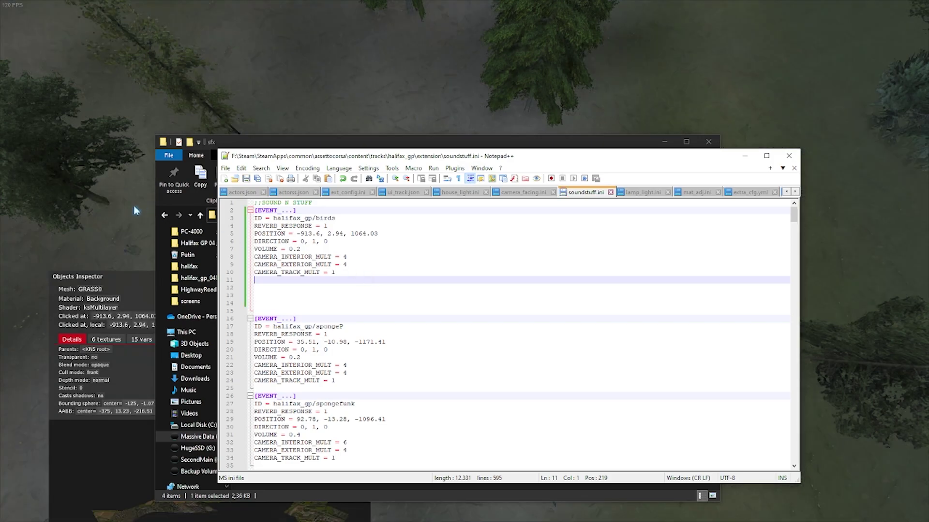
Step: Switch to Assetto Corsa, open Sol Planner, move the Objects Inspector clear of it, and set the Dusk slot's weather to Clear
click(113, 202)
drag(304, 225, 309, 355)
mouse_move(917, 300)
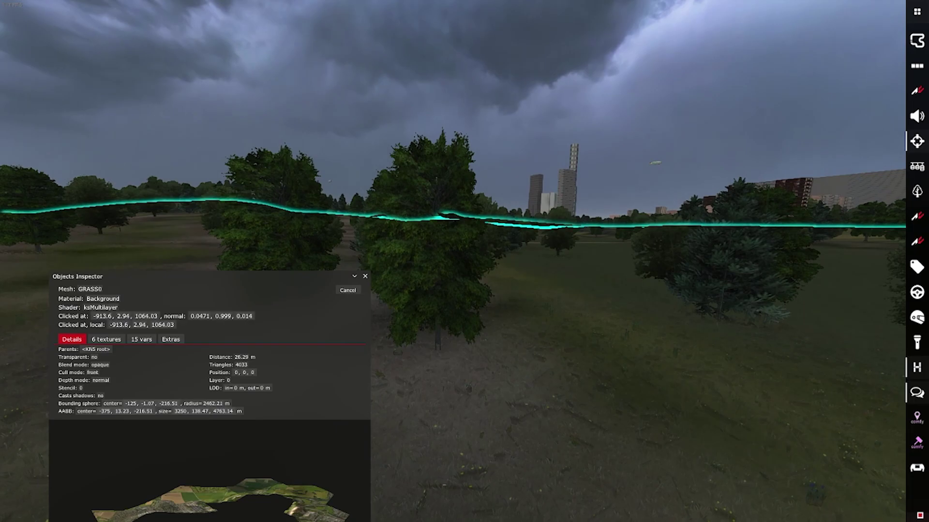
click(916, 65)
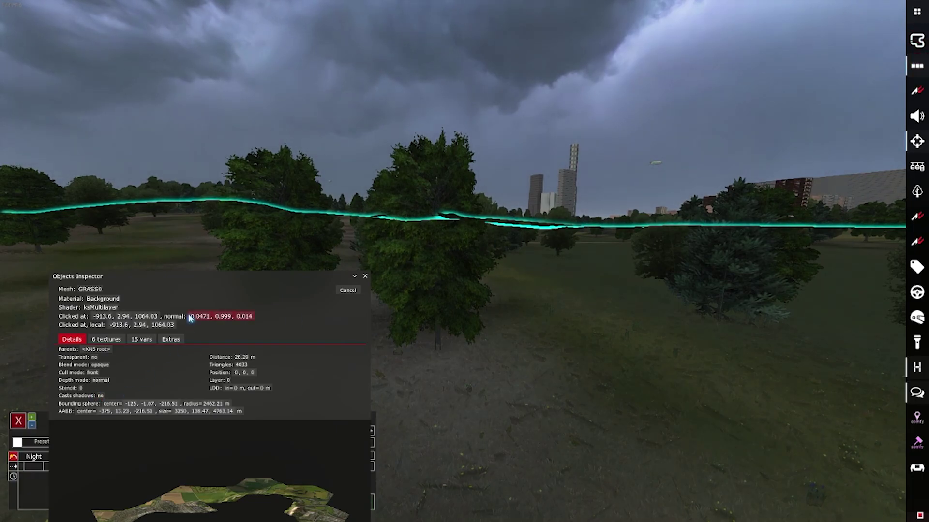
drag(201, 271, 703, 327)
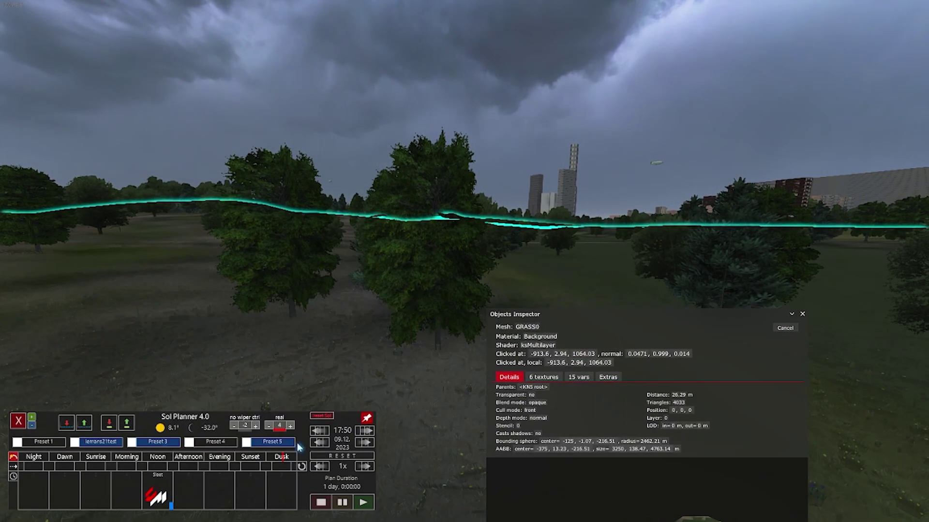
click(280, 491)
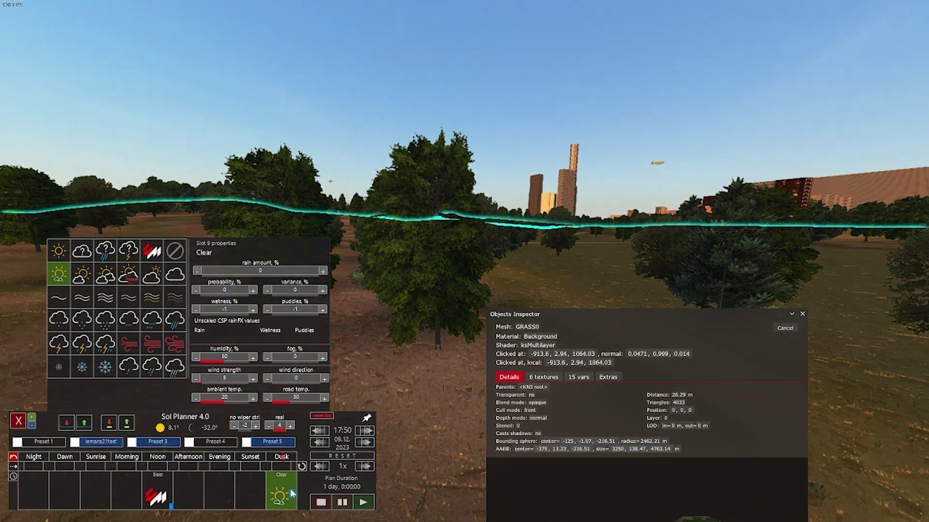
click(286, 491)
mouse_move(418, 292)
mouse_down()
mouse_move(445, 345)
mouse_move(454, 396)
mouse_move(479, 396)
mouse_move(419, 289)
mouse_up()
Step: Switch to soundstuff.ini, set the birds event's CAMERA_TRACK_MULT to 4 and VOLUME to 0.6, and save the file
key(alt+Tab)
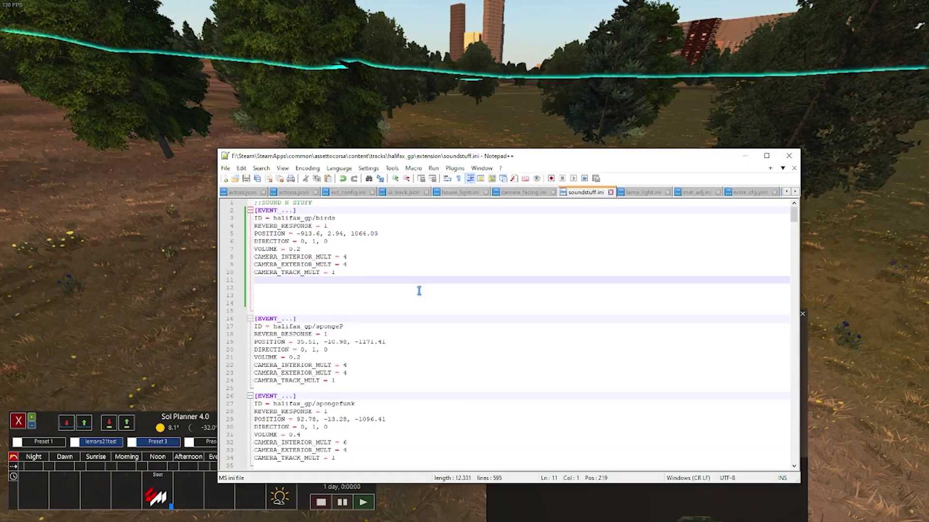
drag(346, 272, 332, 274)
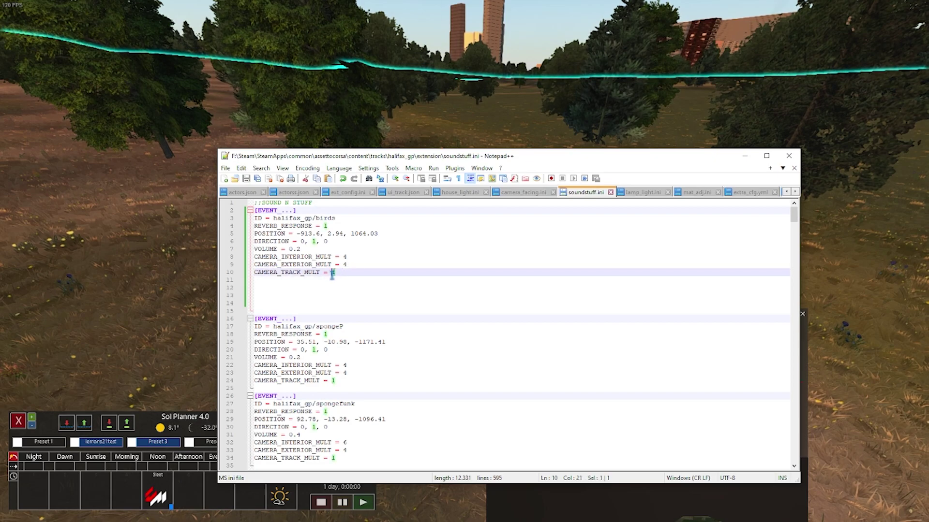
text(4)
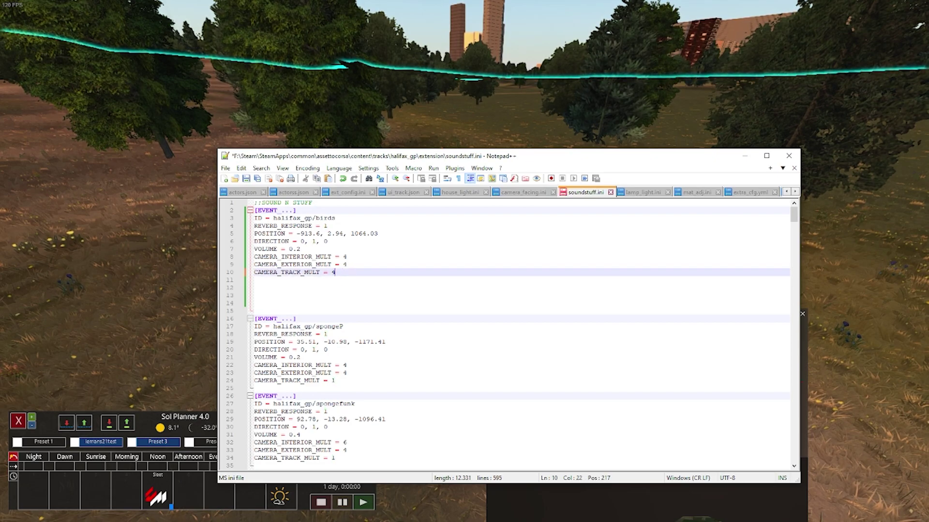
click(317, 248)
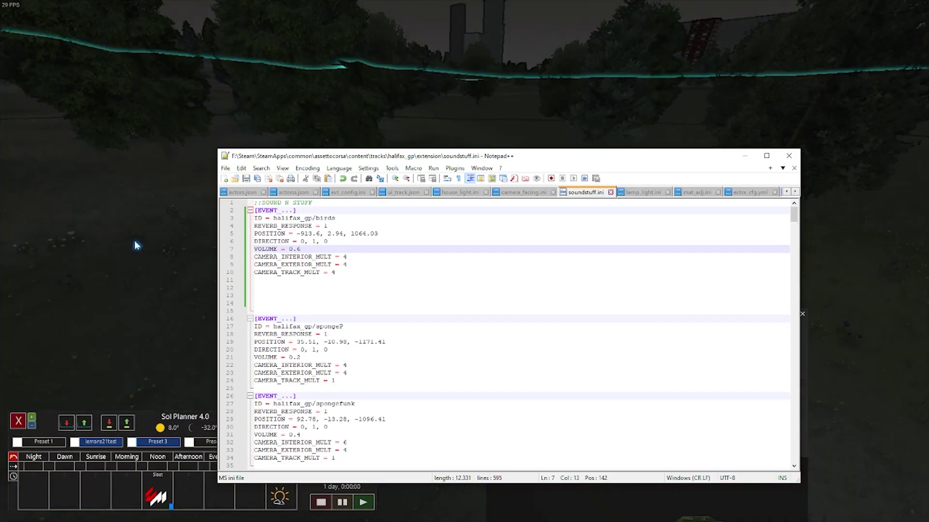
Step: Survey the track from above in Assetto Corsa, and switch back to soundstuff.ini to review the other birds event entries
click(135, 245)
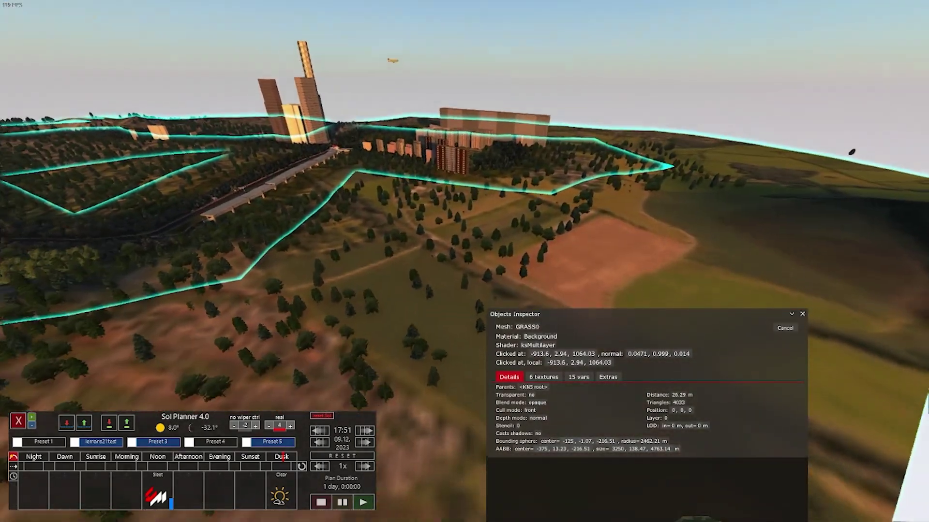
drag(638, 247, 375, 277)
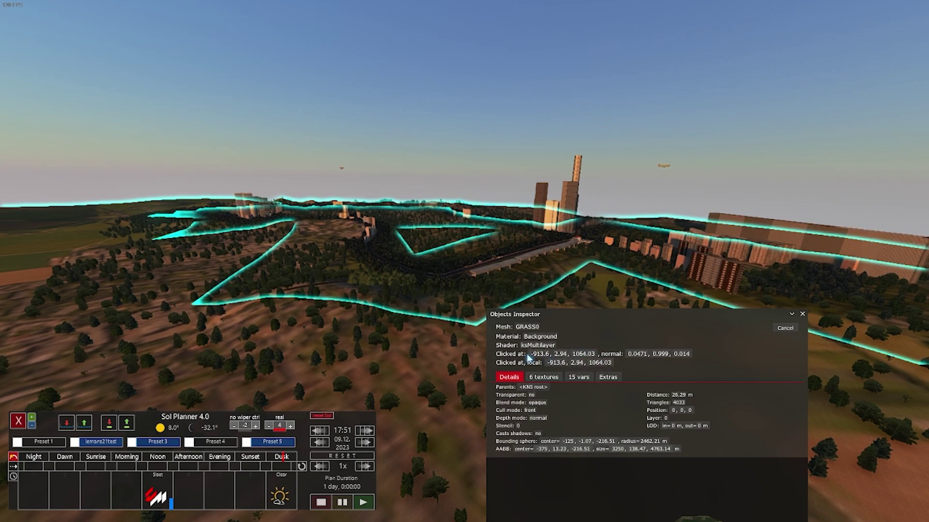
key(alt+Tab)
drag(370, 224, 410, 398)
click(410, 399)
scroll(410, 395, up, 20)
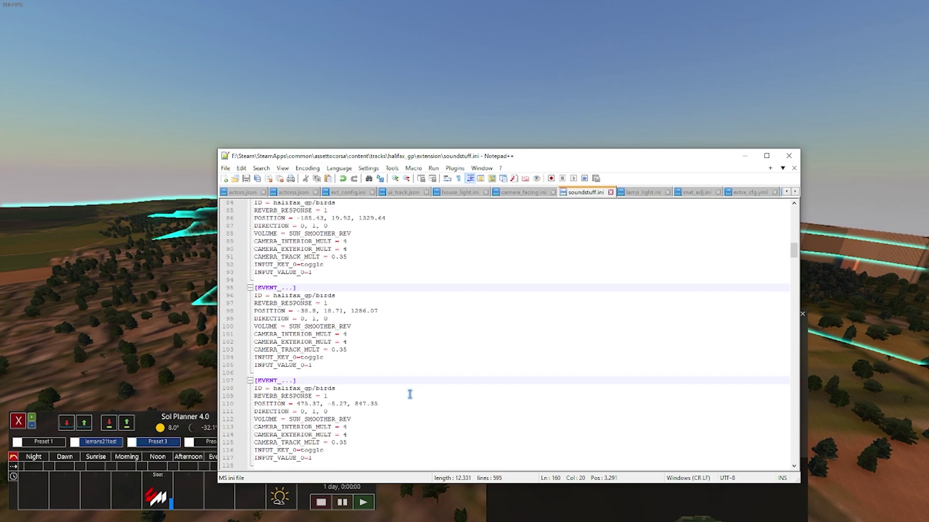
scroll(410, 395, up, 2)
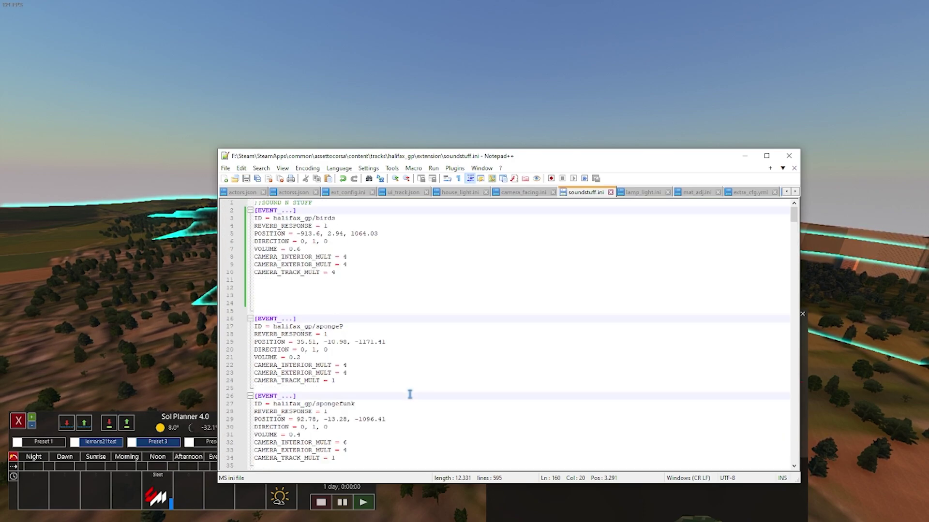
Step: Switch to Assetto Corsa and fly the camera over the trees to the main straight beside the pit building
click(161, 309)
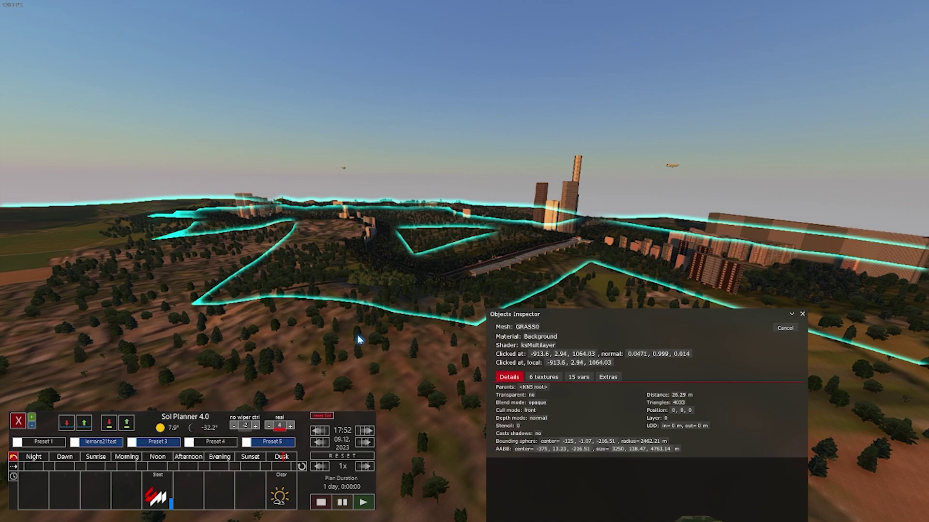
drag(359, 337, 452, 323)
key(Up)
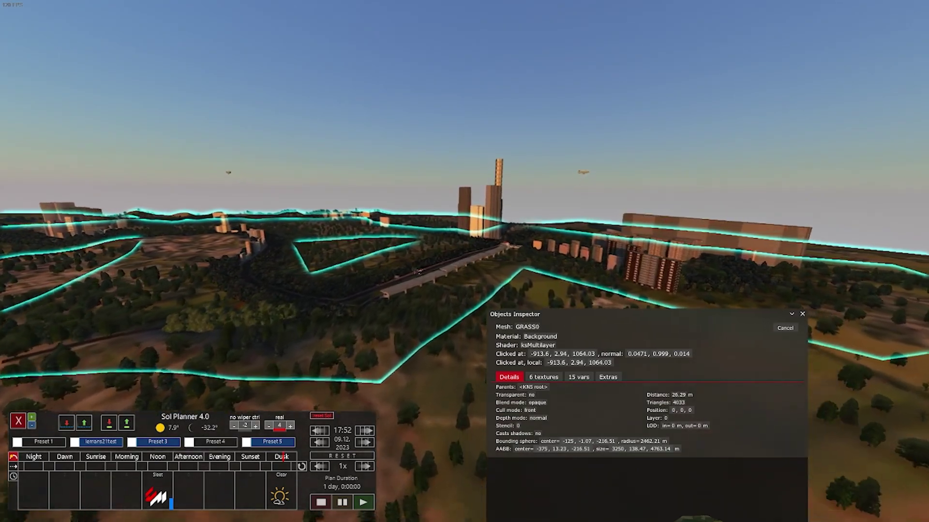
key(Up)
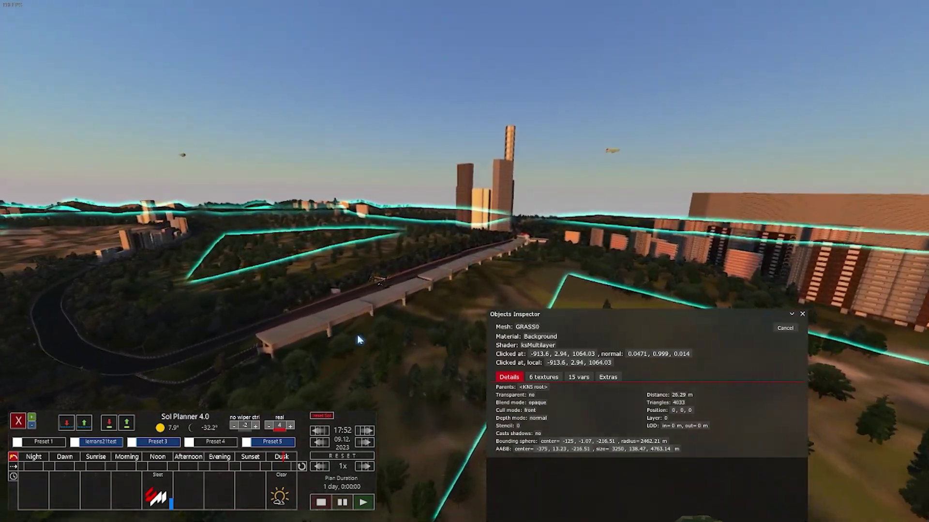
key(Up)
drag(357, 336, 310, 348)
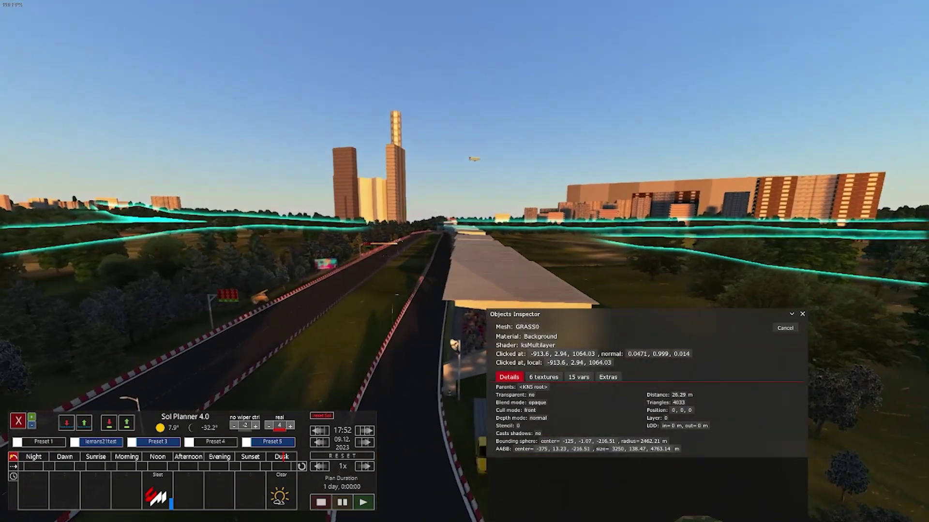
key(Up)
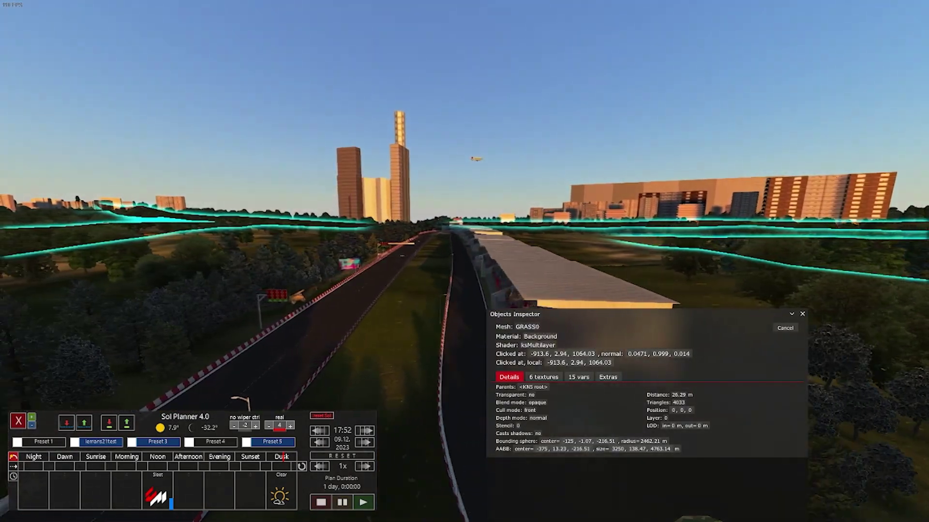